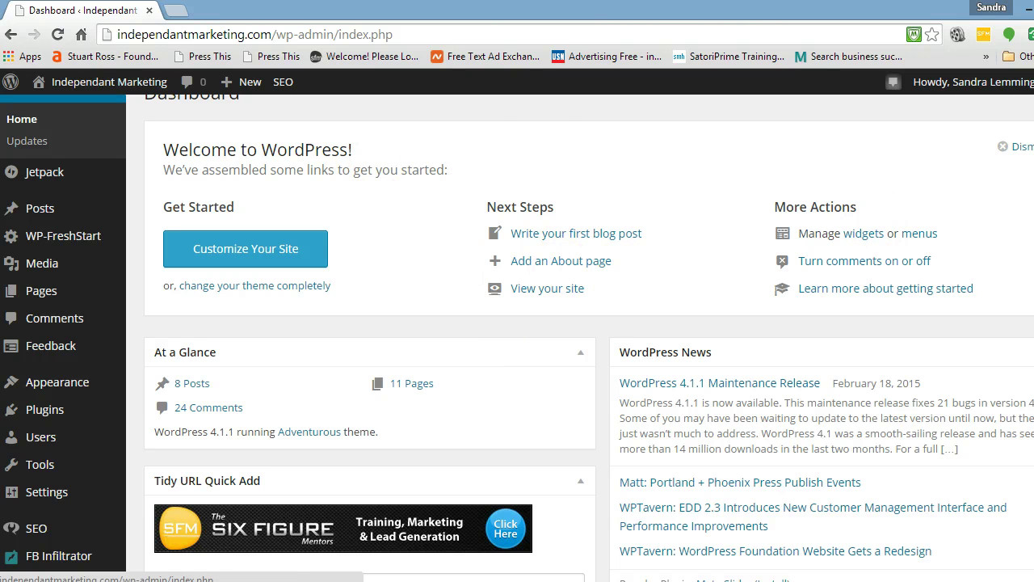
# Open the XML Sitemaps settings of the Yoast SEO plugin.
pyautogui.scroll(-2, 517, 338)
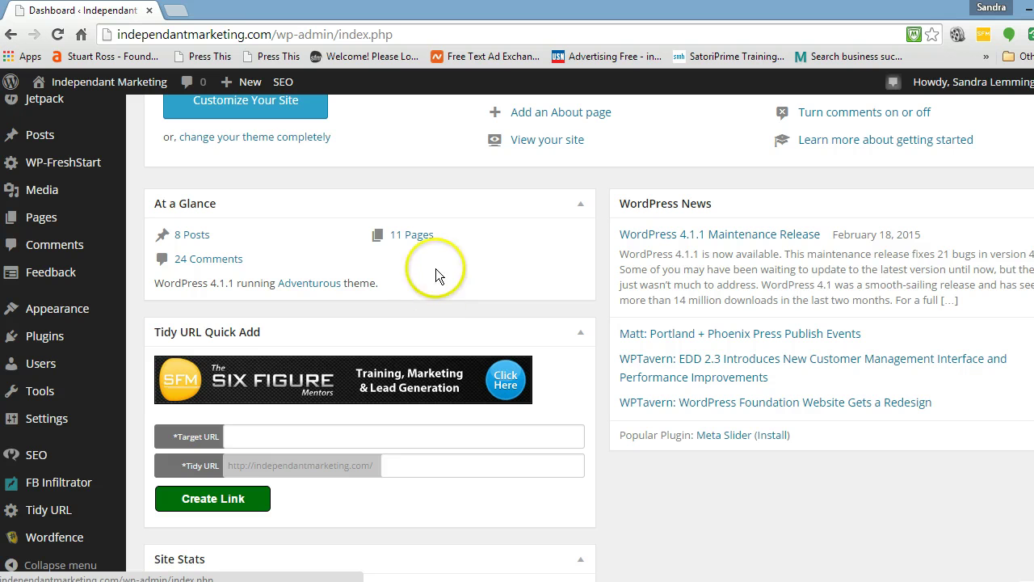
pyautogui.moveTo(36, 456)
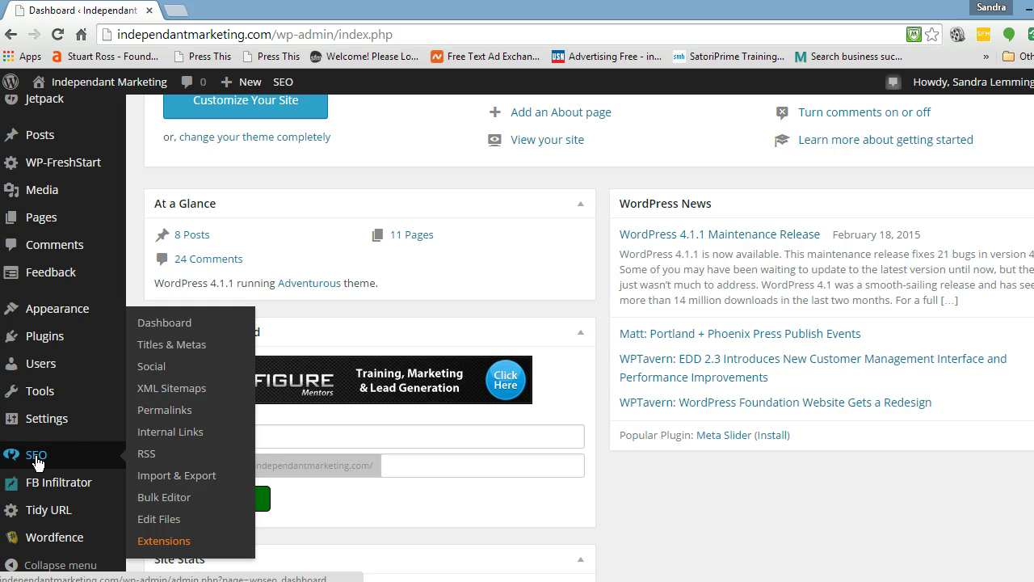
pyautogui.click(191, 391)
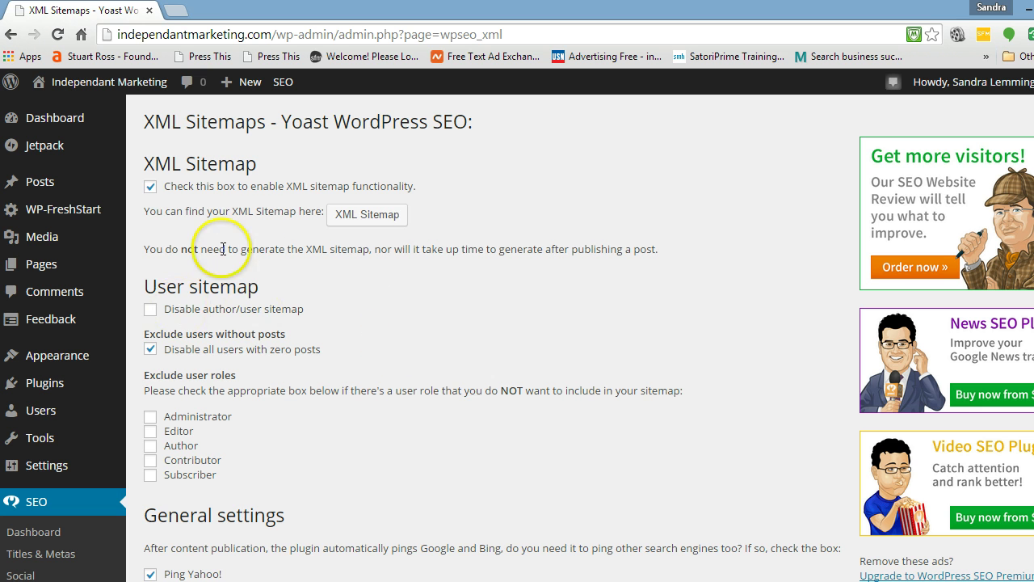
# Look through the XML Sitemaps settings, from the user sitemap options down to the maximum entries per sitemap page.
pyautogui.scroll(-5, 251, 340)
pyautogui.scroll(-1, 237, 536)
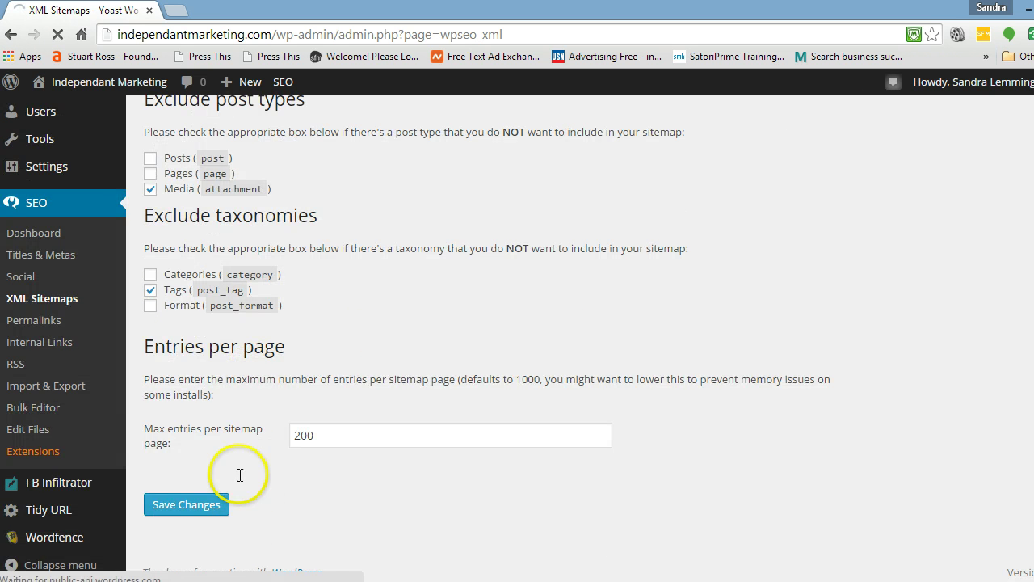
pyautogui.scroll(6, 238, 439)
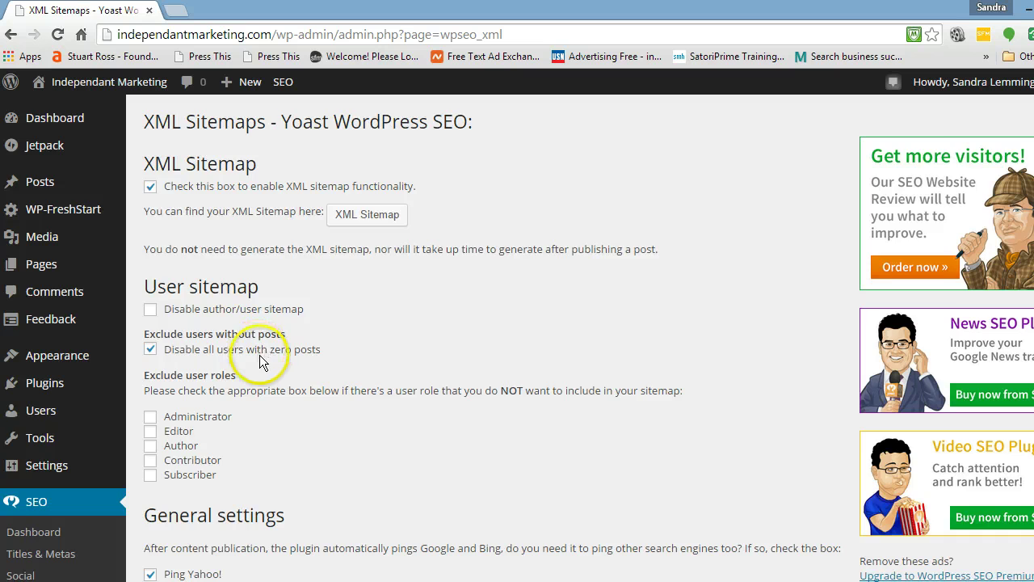
pyautogui.scroll(-3, 260, 356)
pyautogui.scroll(3, 261, 360)
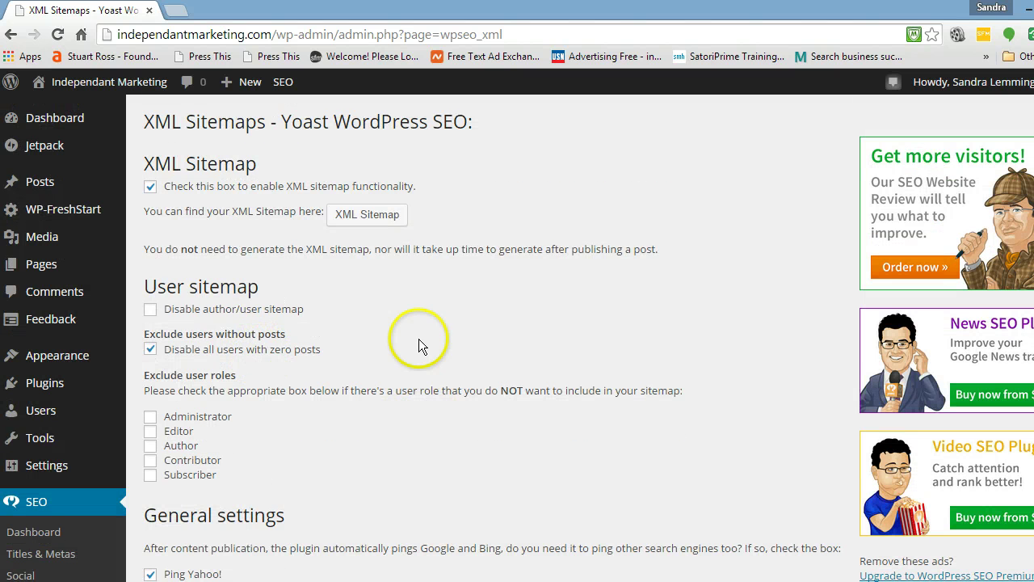
pyautogui.scroll(-2, 367, 364)
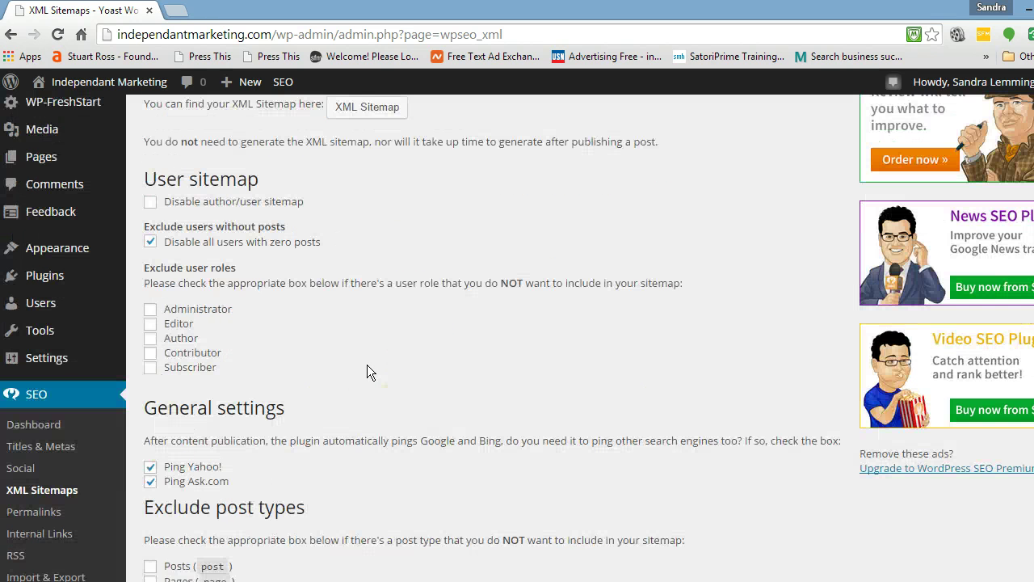
pyautogui.scroll(-2, 367, 364)
pyautogui.scroll(-3, 367, 364)
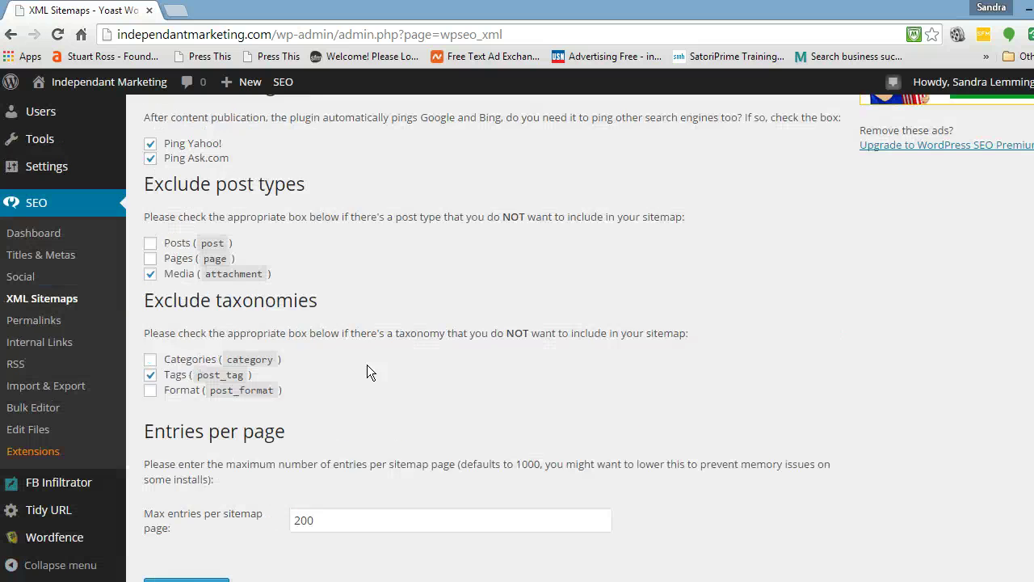
pyautogui.scroll(-1, 367, 371)
pyautogui.scroll(10, 366, 376)
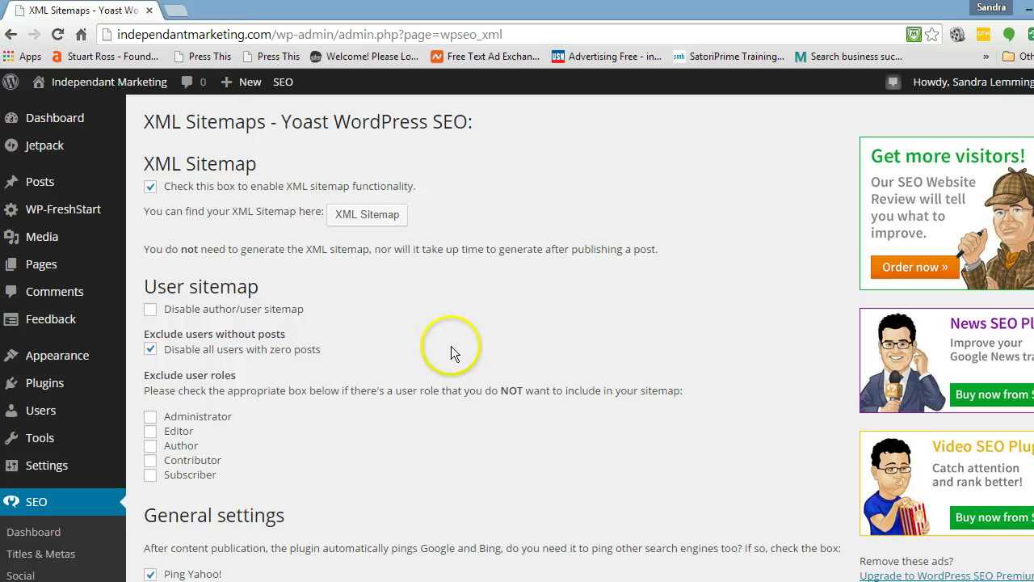
# Check that XML sitemap functionality is enabled and review which post types and taxonomies are excluded.
pyautogui.click(365, 217)
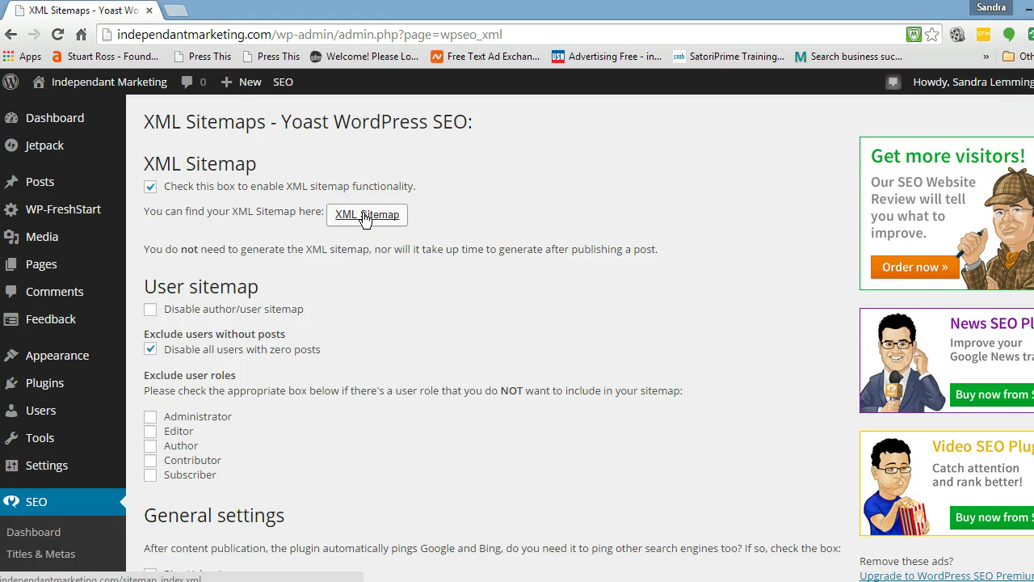
pyautogui.click(152, 187)
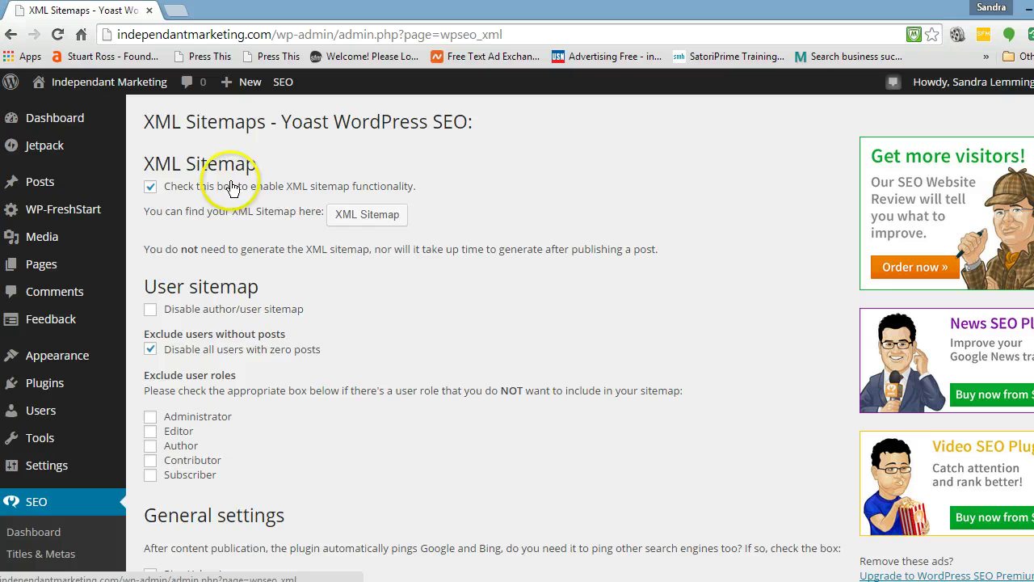
pyautogui.click(151, 190)
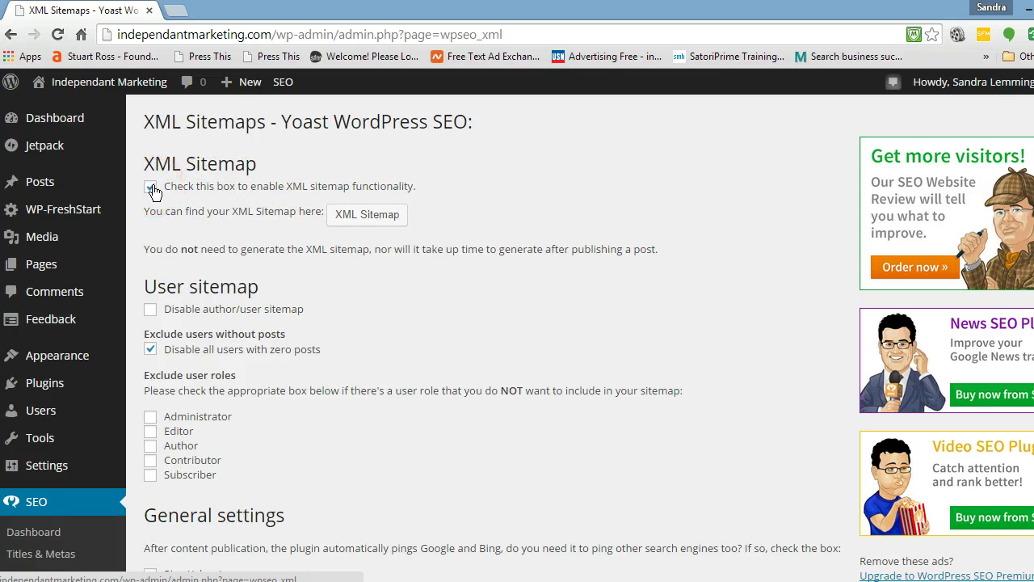
pyautogui.click(151, 189)
pyautogui.scroll(-4, 176, 197)
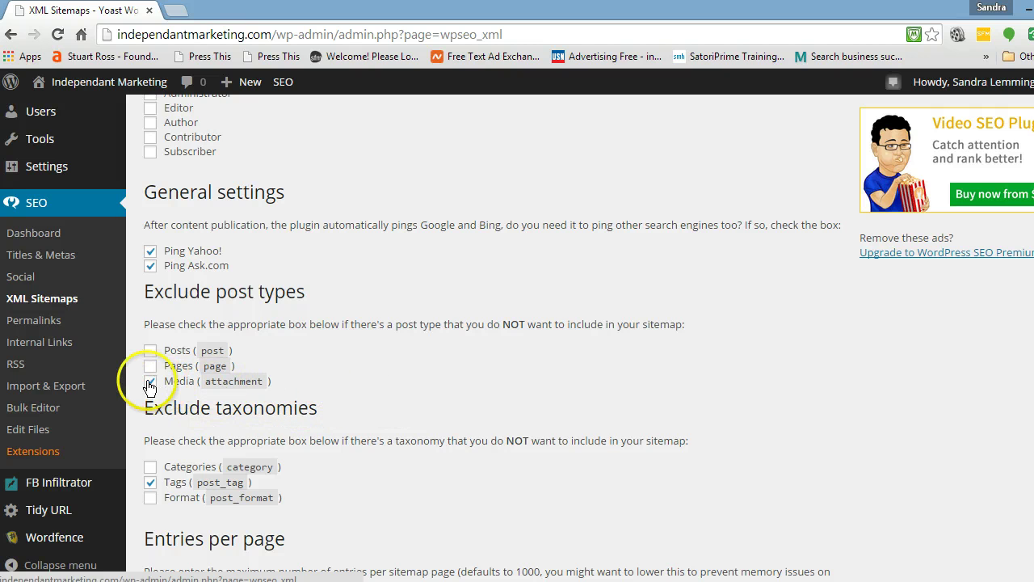
pyautogui.scroll(-2, 422, 390)
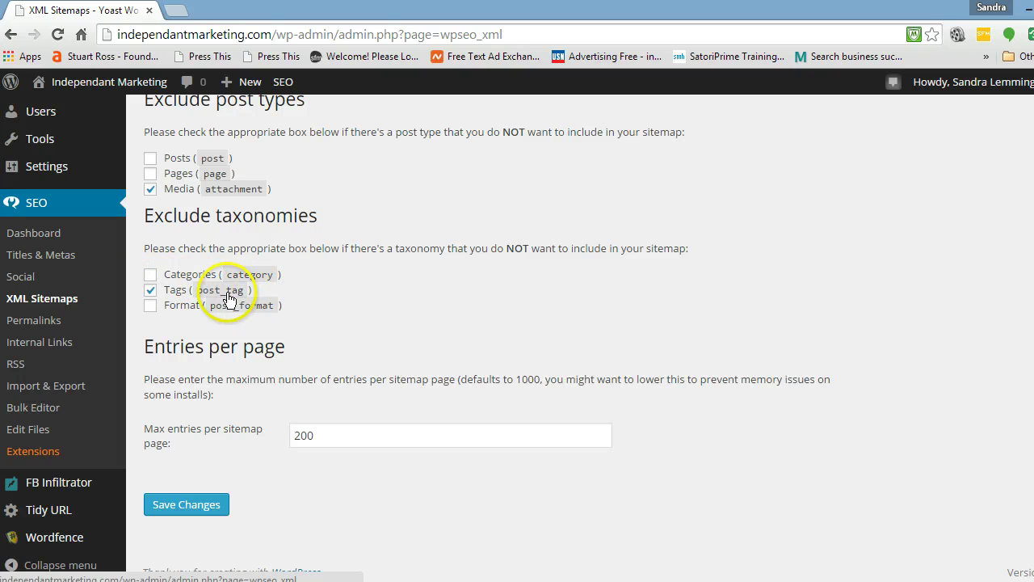
pyautogui.scroll(8, 323, 296)
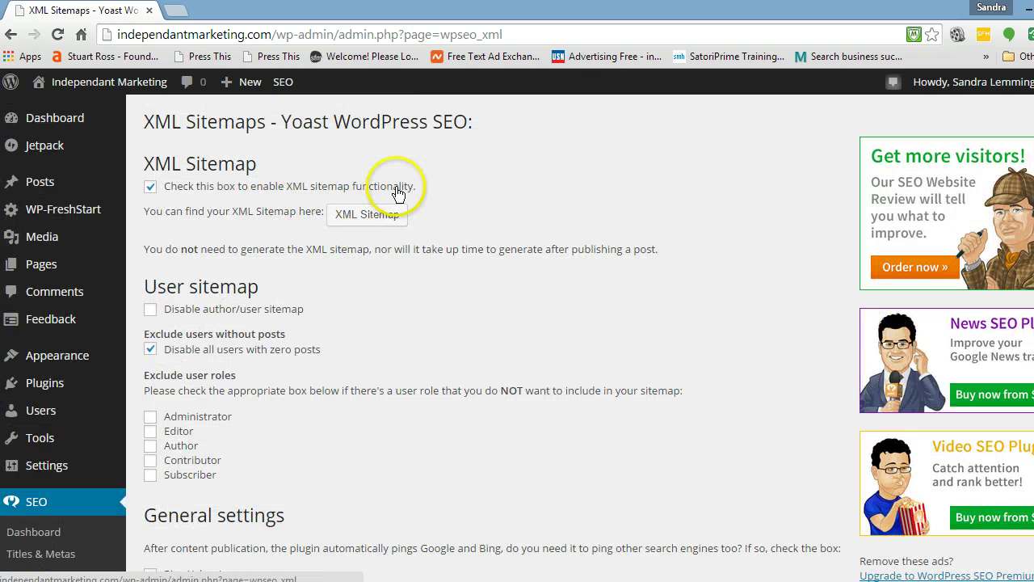
# Open the site's generated XML sitemap index.
pyautogui.click(365, 215)
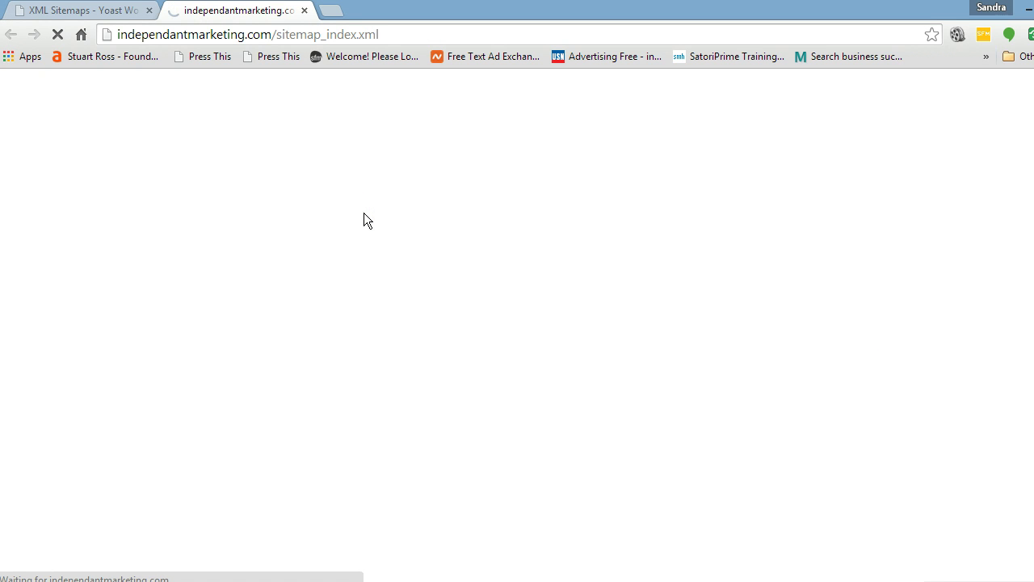
pyautogui.click(187, 386)
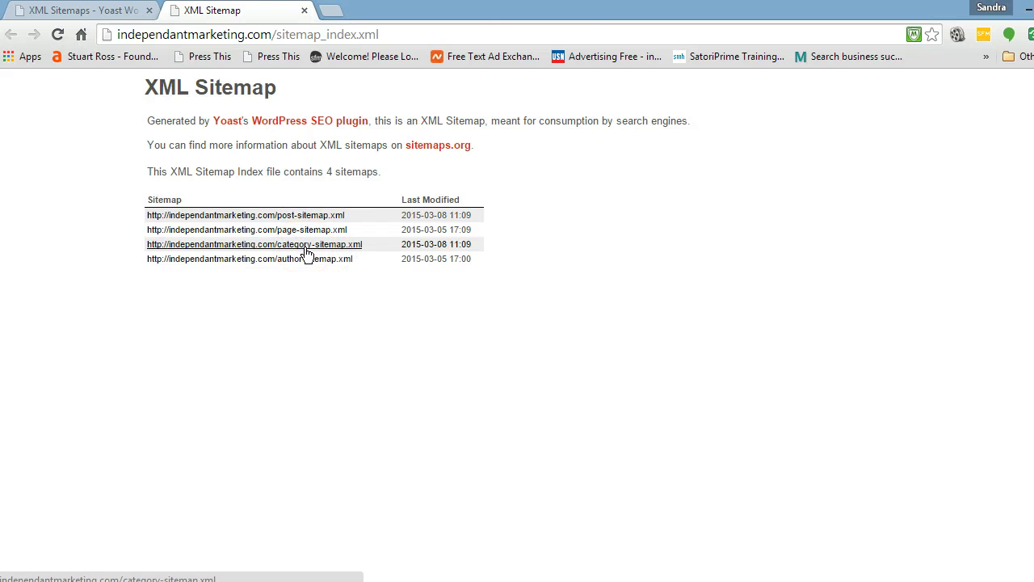
pyautogui.click(331, 11)
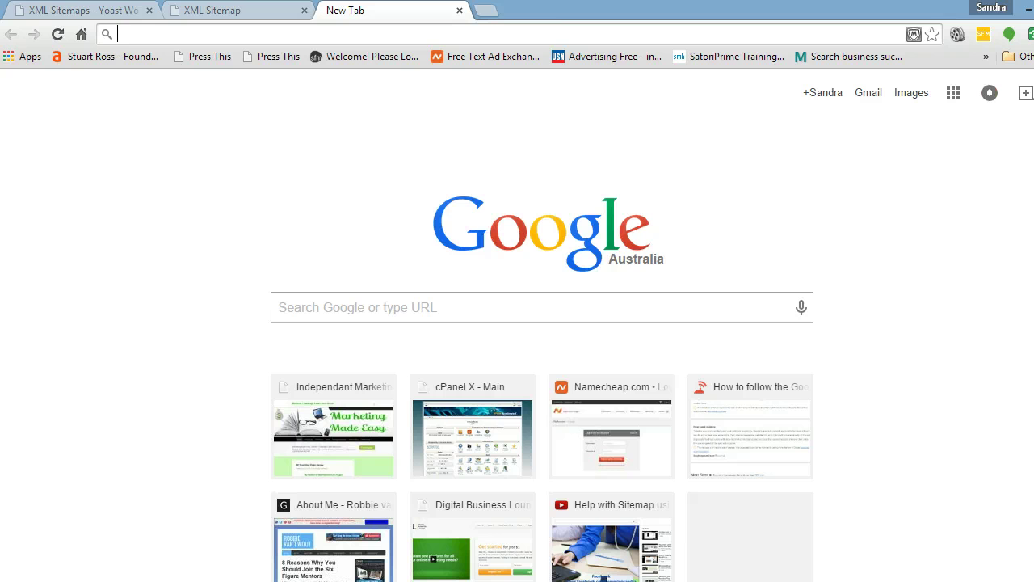
pyautogui.hotkey('alt', 'Tab')
pyautogui.click(208, 144)
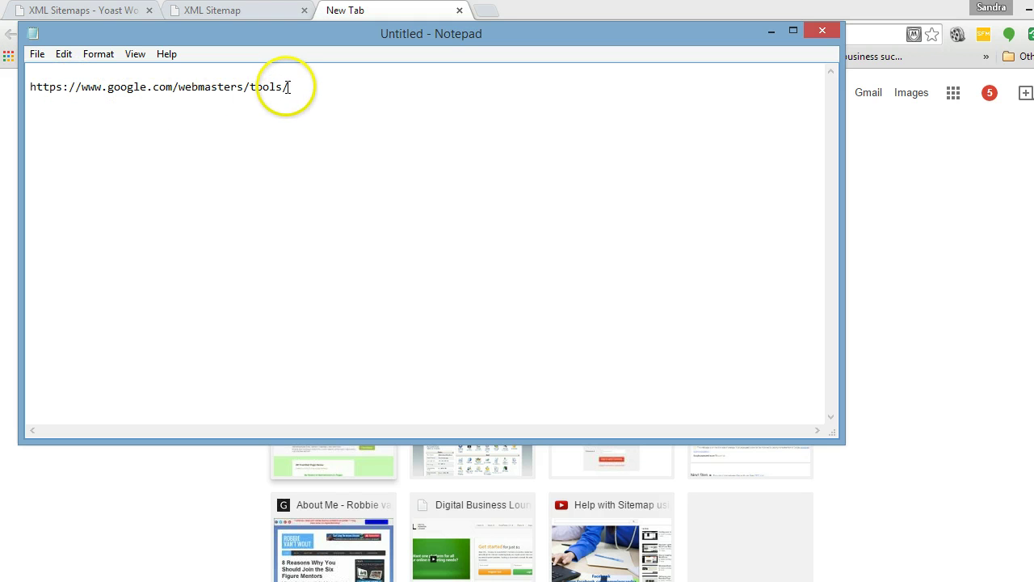
pyautogui.moveTo(288, 86); pyautogui.dragTo(24, 85)
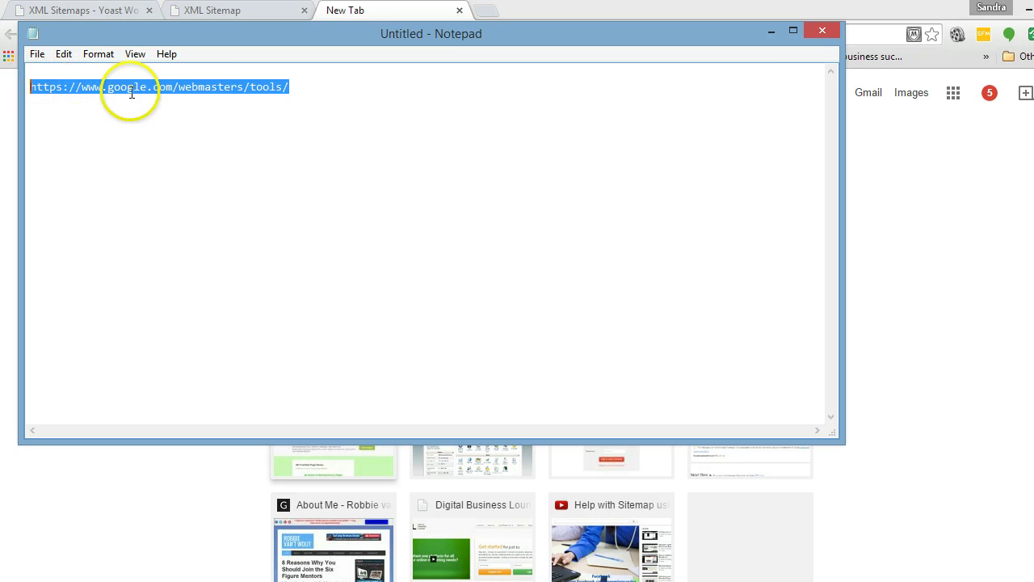
pyautogui.rightClick(153, 88)
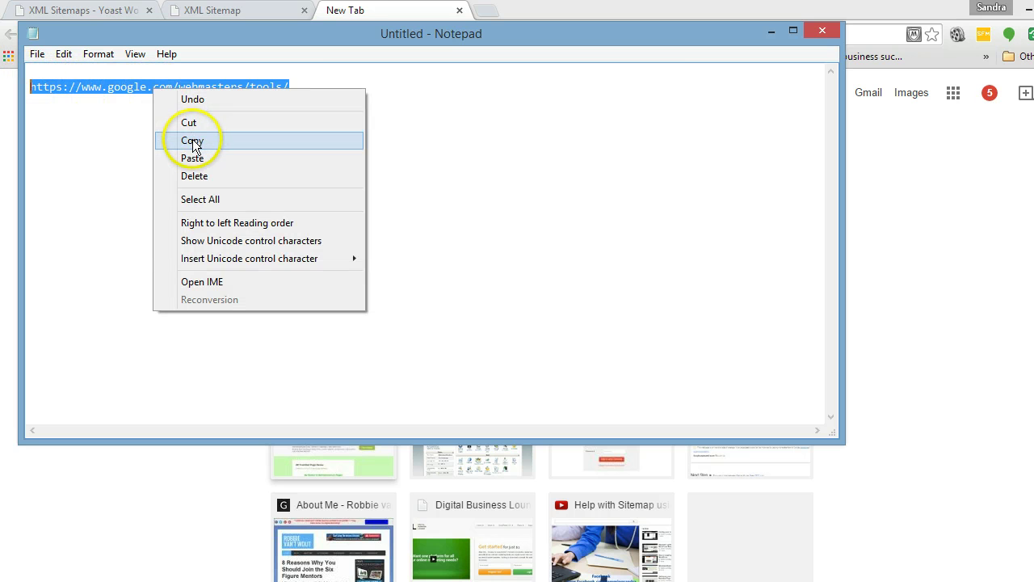
pyautogui.click(192, 140)
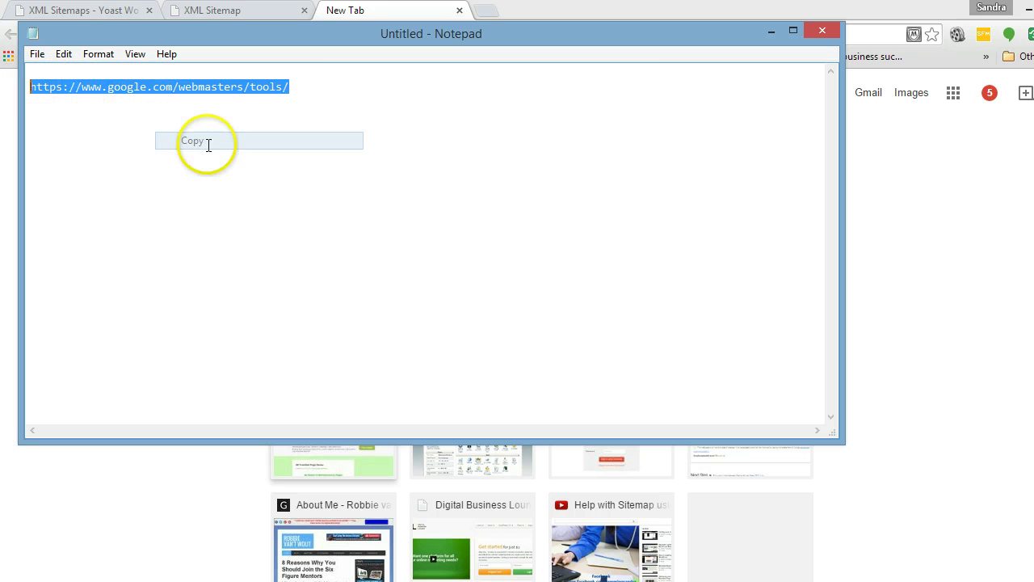
pyautogui.click(772, 32)
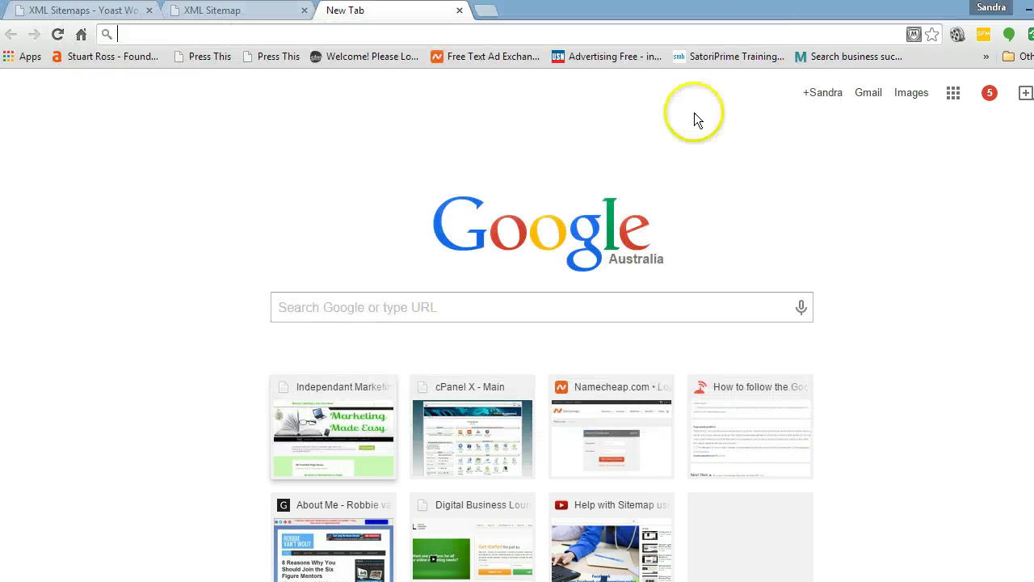
# Load the copied Google Webmaster Tools address in the new browser tab.
pyautogui.rightClick(124, 32)
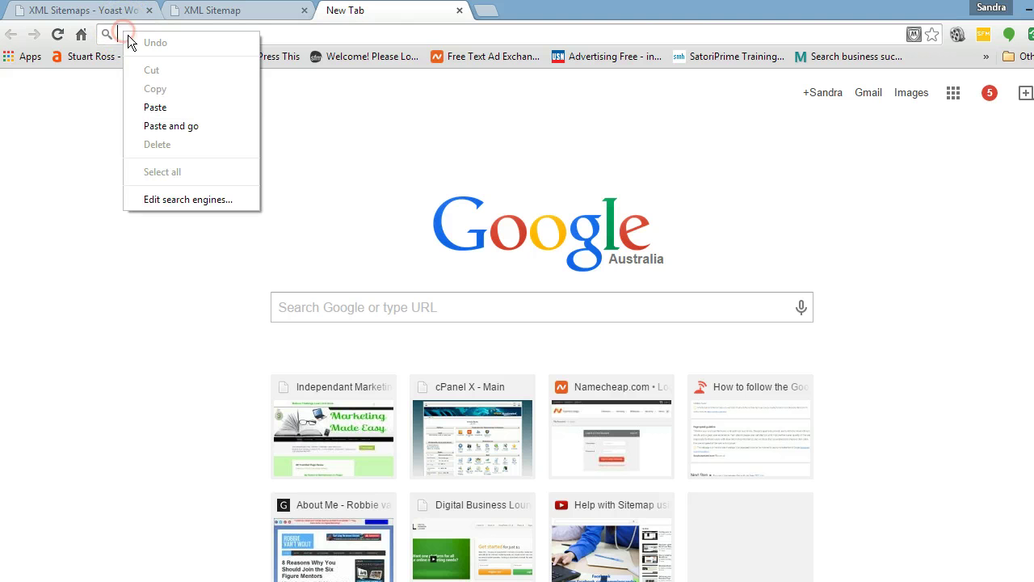
pyautogui.click(170, 106)
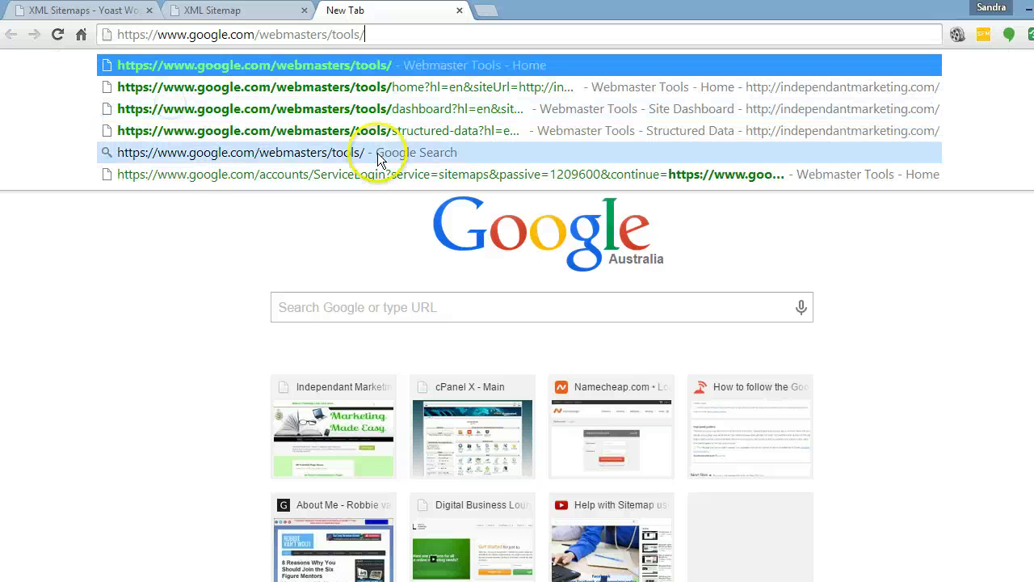
pyautogui.click(457, 64)
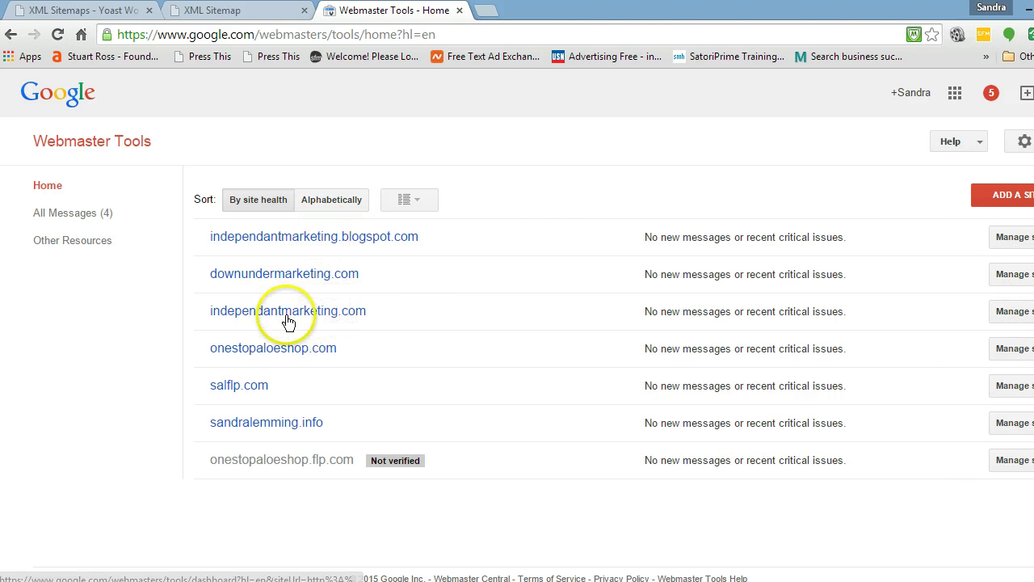
# Open the crawl Sitemaps page for the site independantmarketing.com.
pyautogui.click(319, 315)
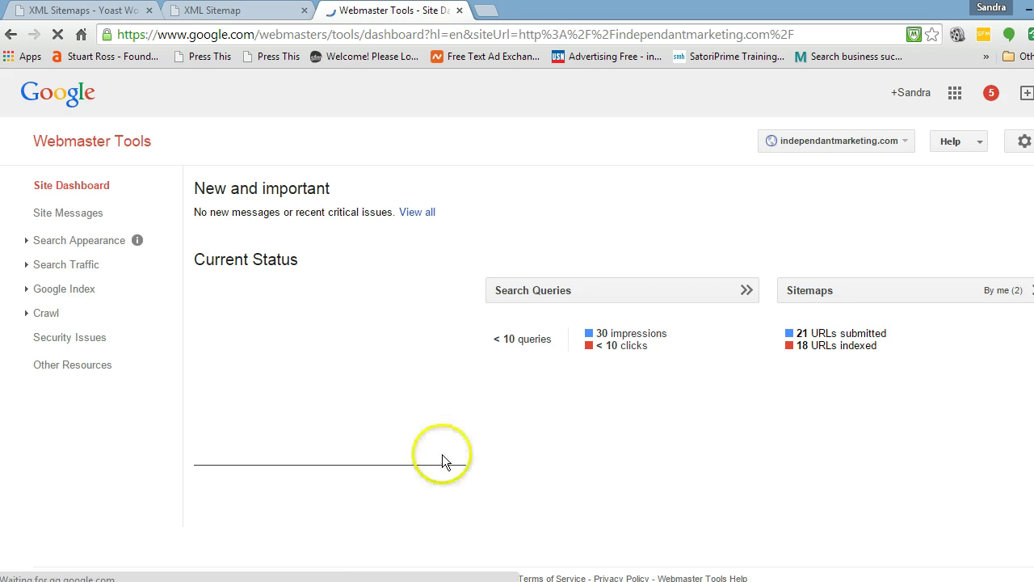
pyautogui.click(47, 313)
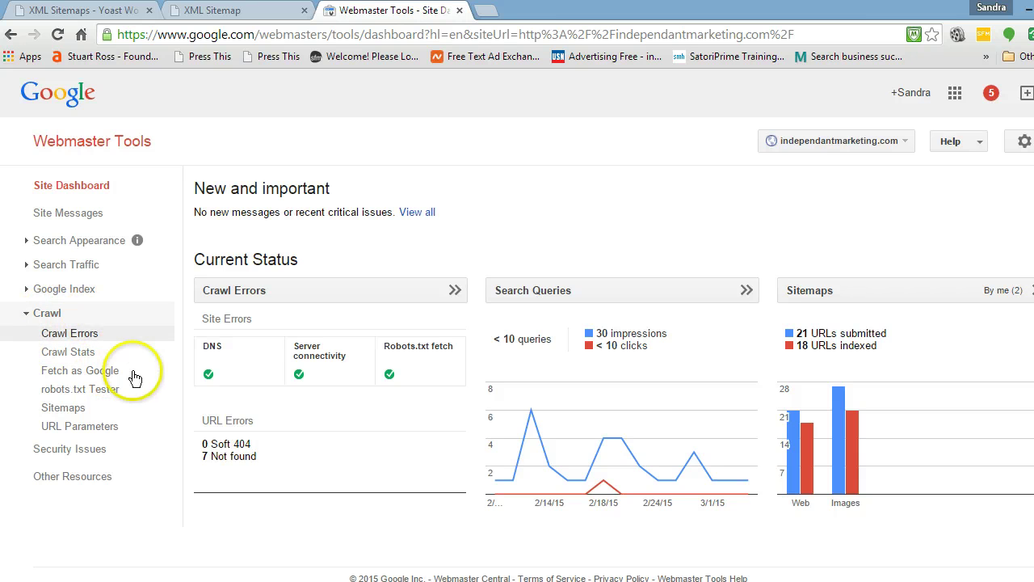
pyautogui.click(65, 412)
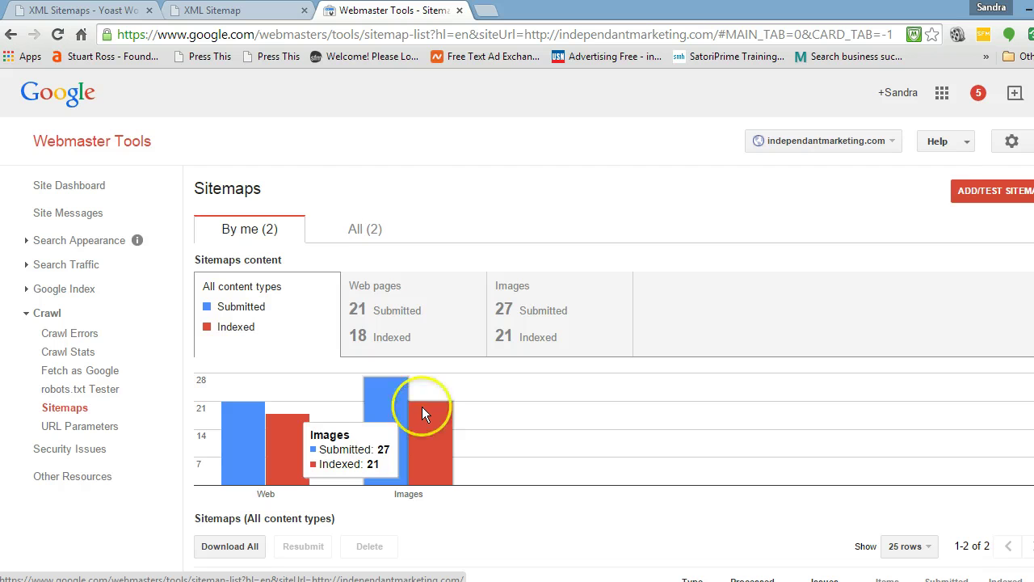
# Open the Add/Test Sitemap form, copy "sitemap.xml" from the post sitemap's address in the XML sitemap index, and return to the form.
pyautogui.click(976, 191)
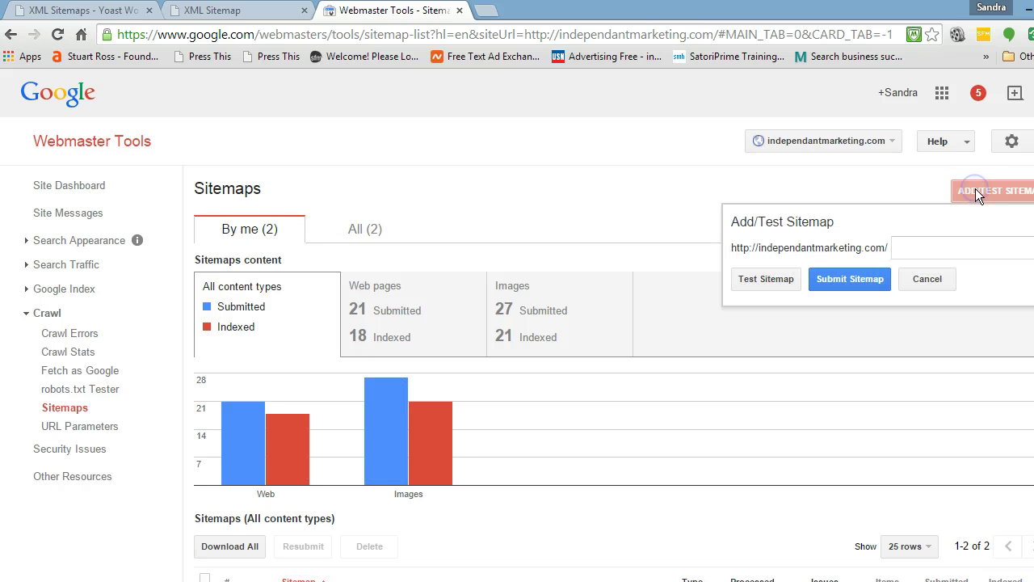
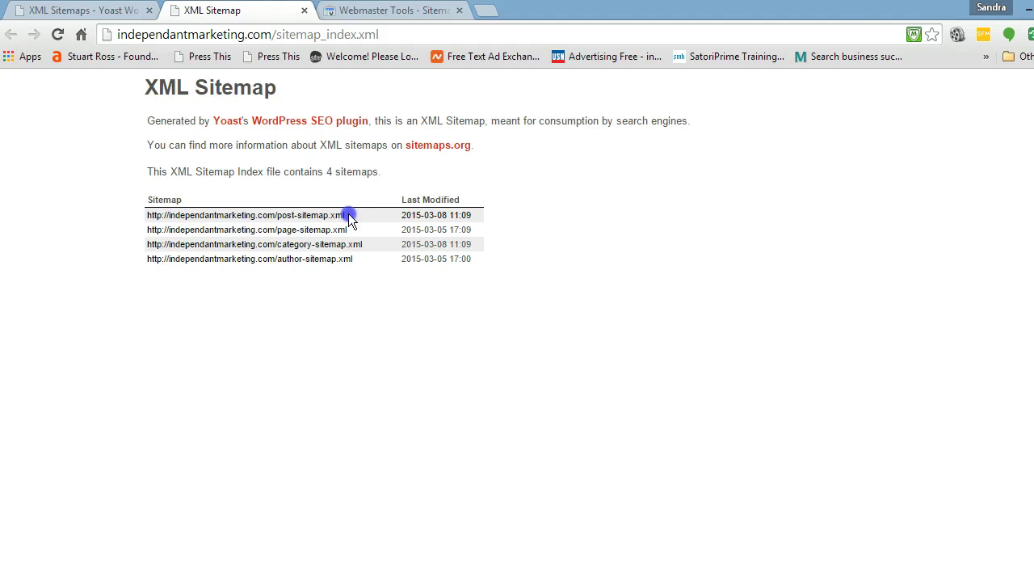
pyautogui.moveTo(350, 218); pyautogui.dragTo(298, 216)
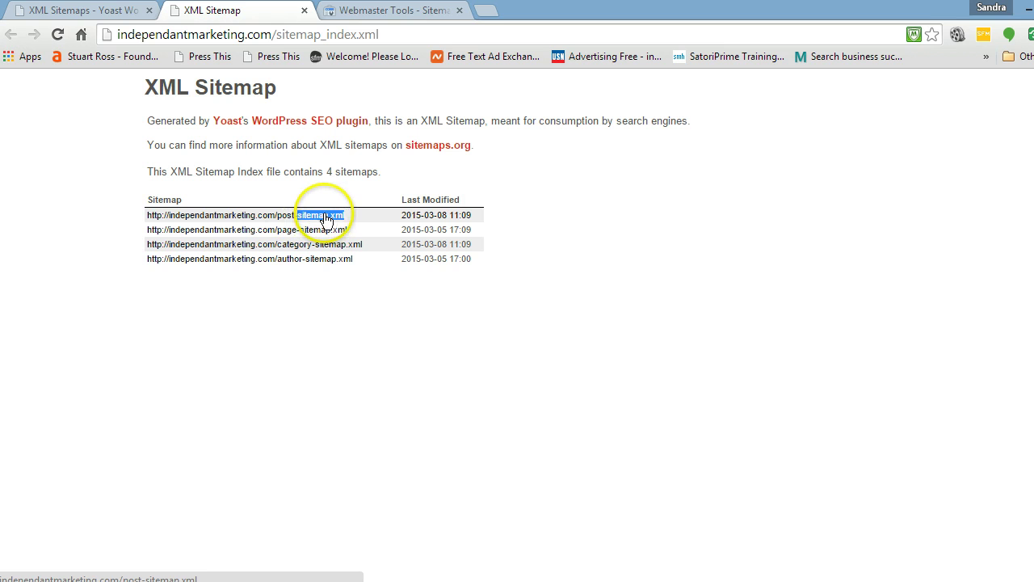
pyautogui.rightClick(327, 219)
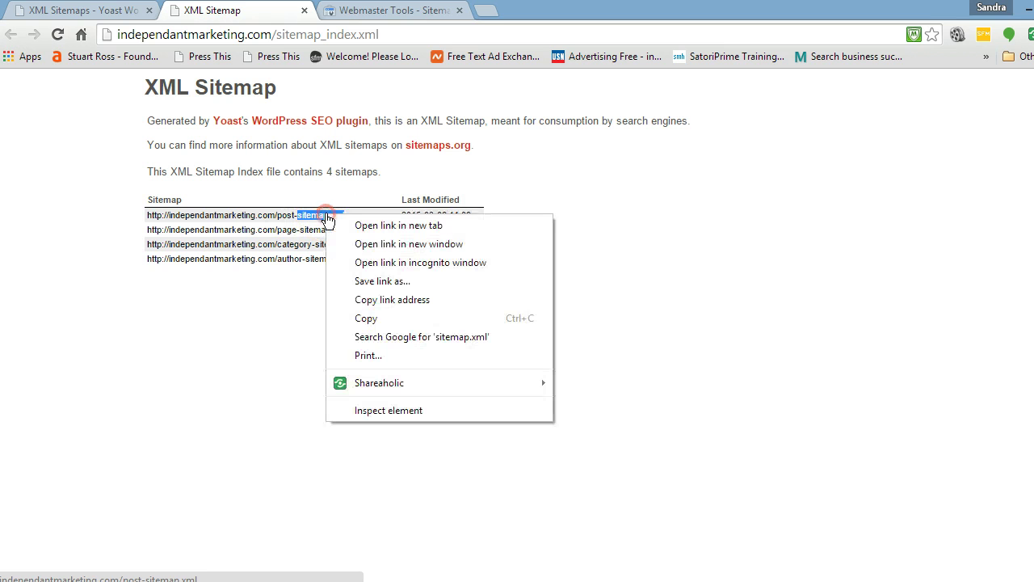
pyautogui.click(380, 318)
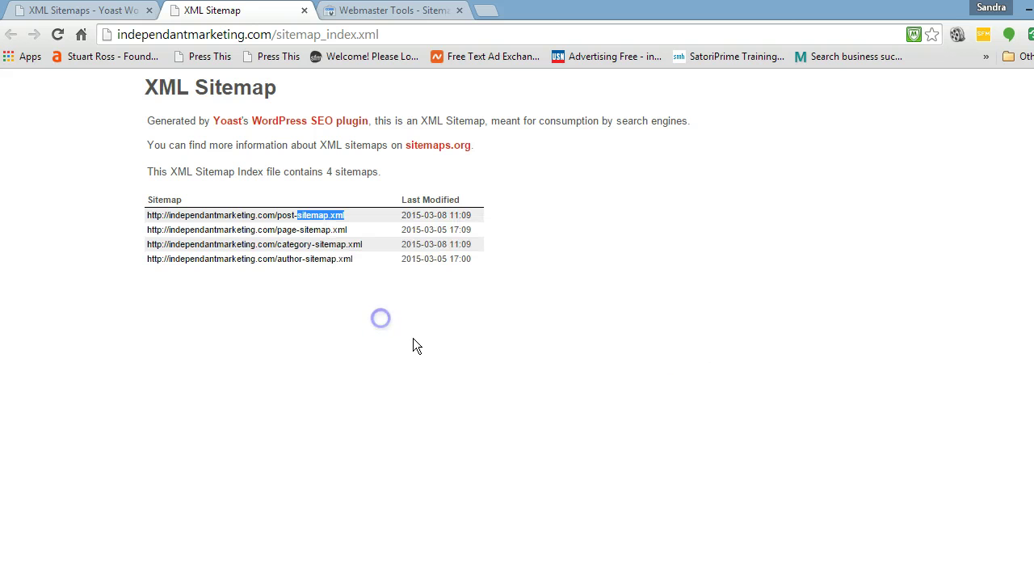
pyautogui.click(415, 12)
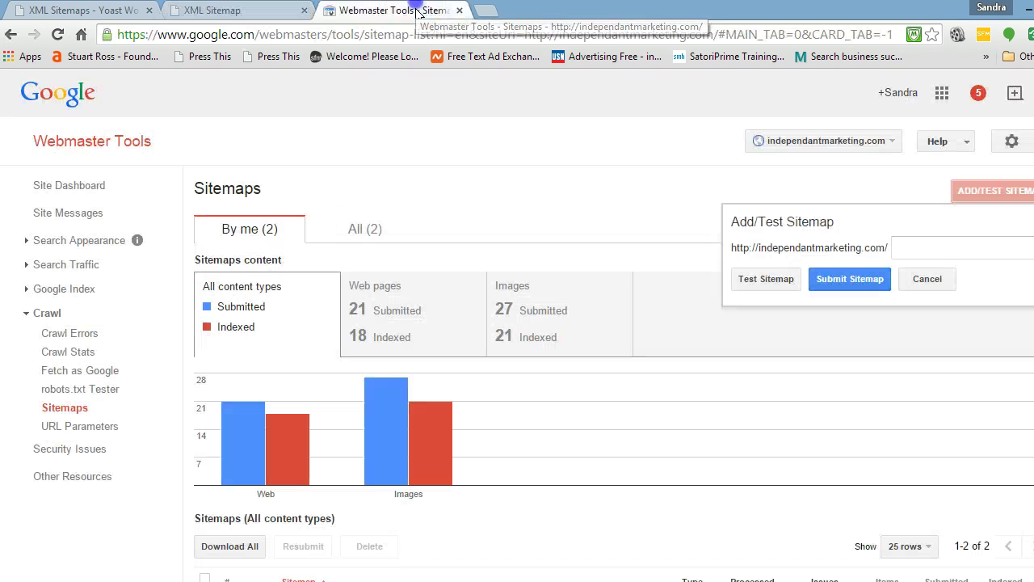
# Paste "sitemap.xml" into the Add/Test Sitemap form, submit the sitemap and refresh the Sitemaps page.
pyautogui.click(907, 248)
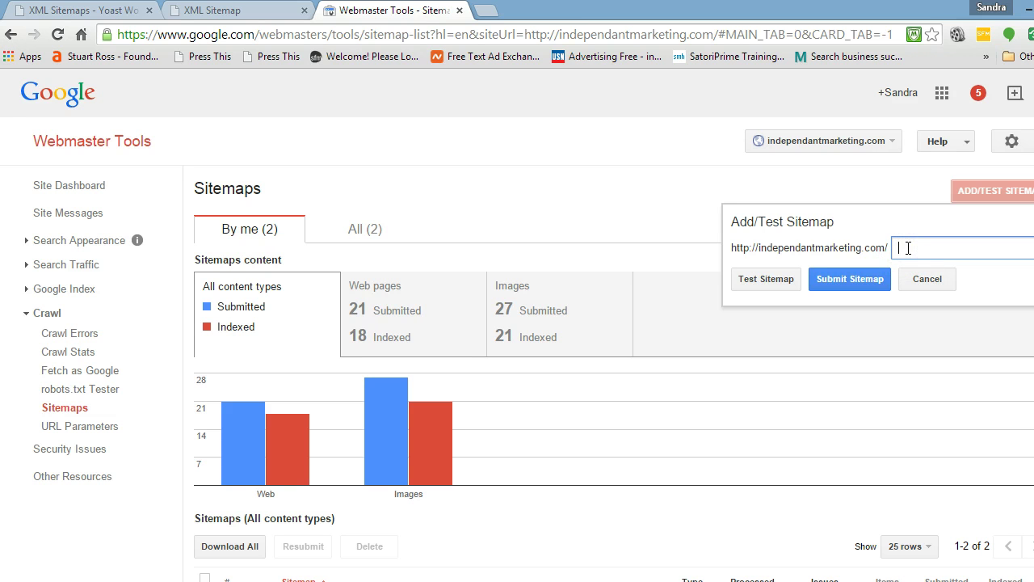
pyautogui.rightClick(907, 248)
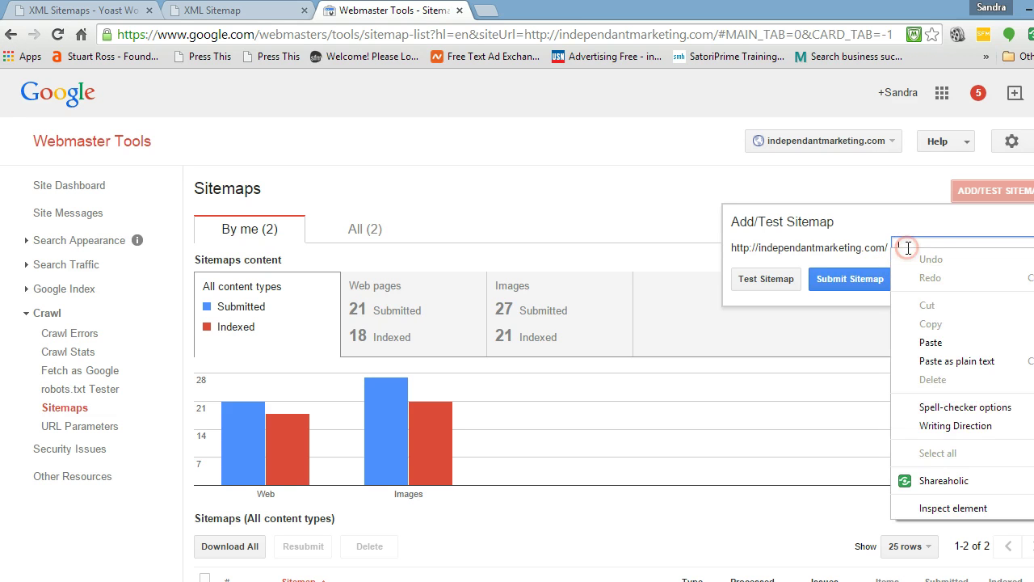
pyautogui.click(935, 342)
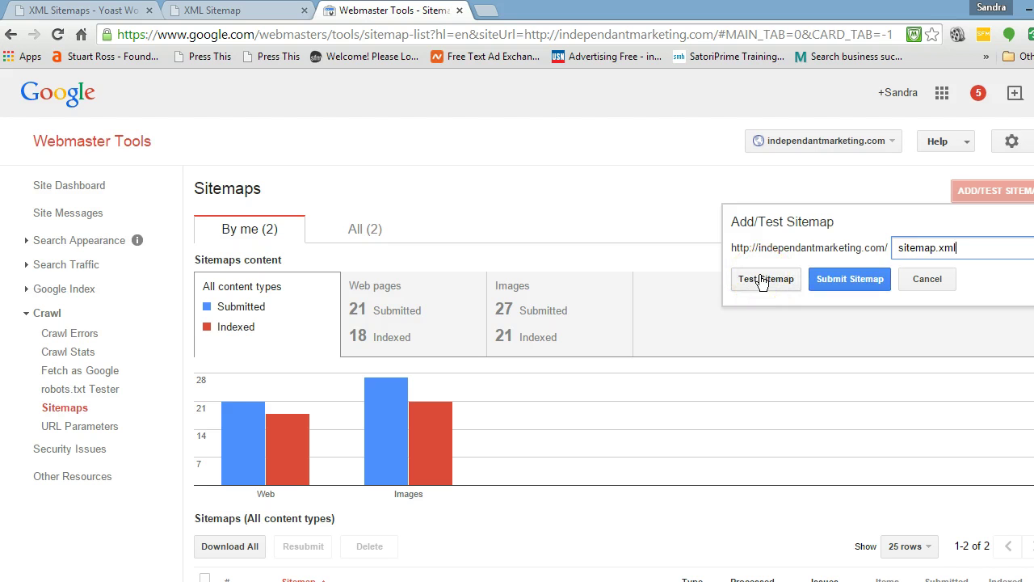
pyautogui.click(846, 279)
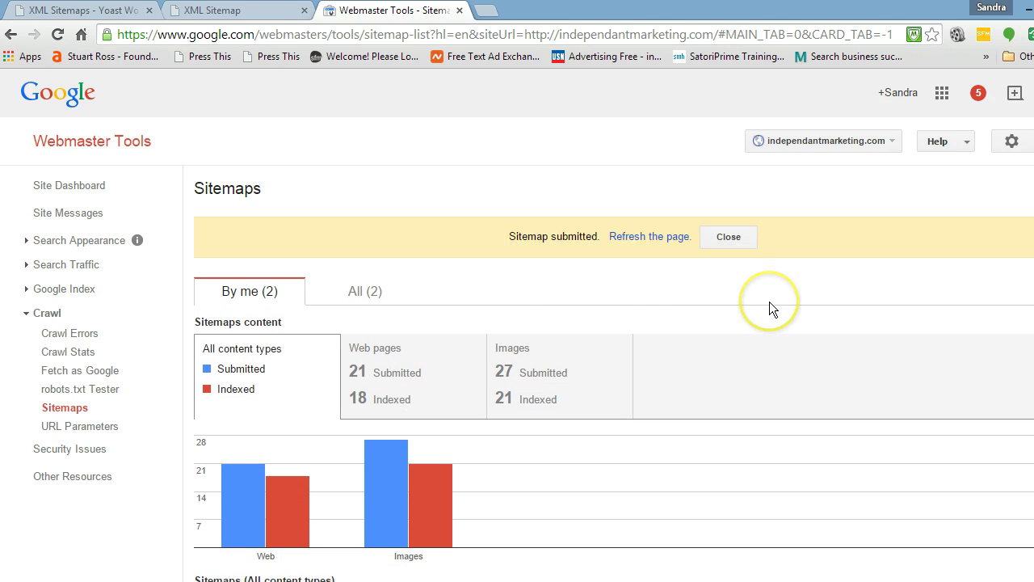
pyautogui.click(649, 236)
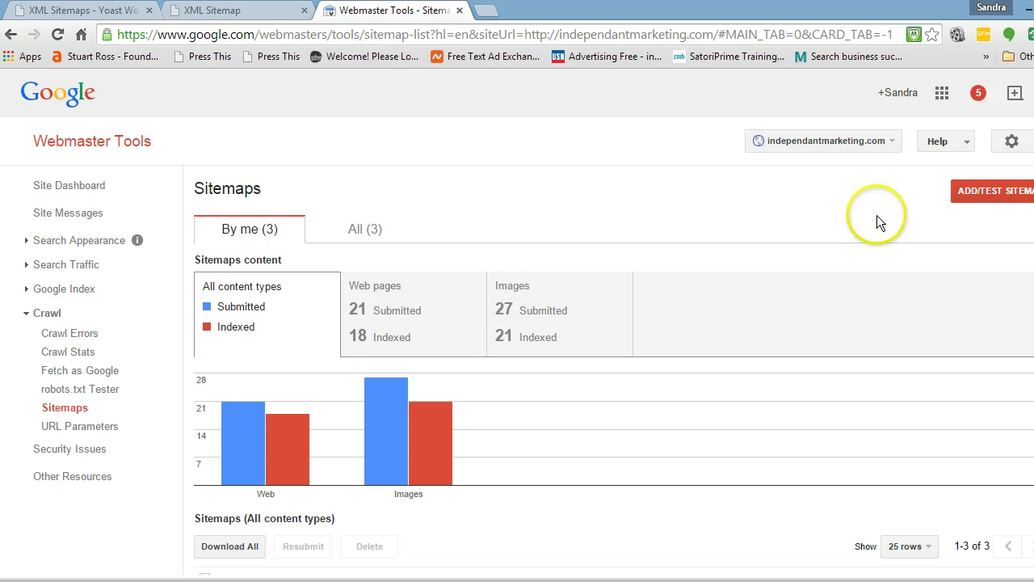
pyautogui.click(959, 192)
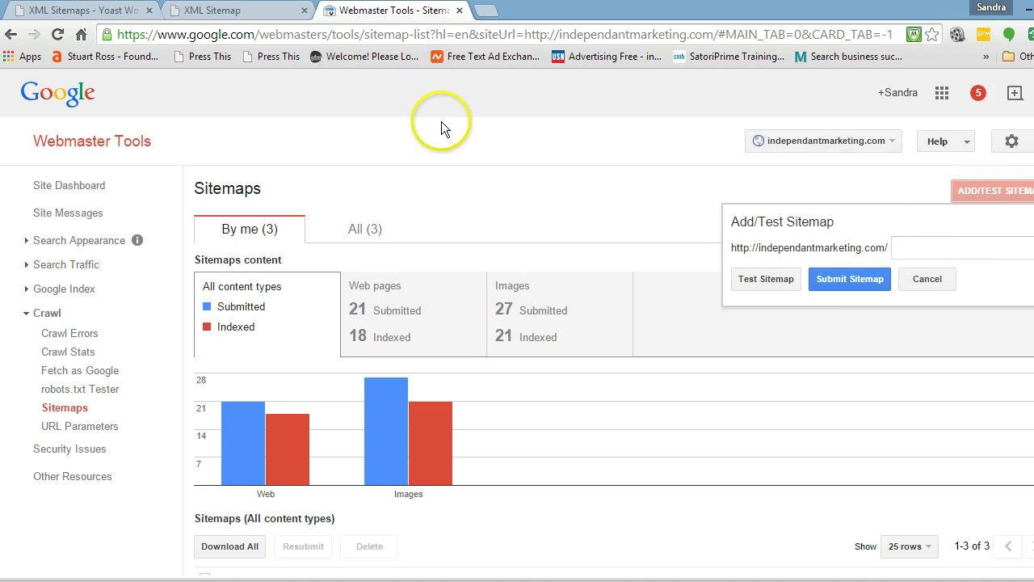
pyautogui.click(251, 11)
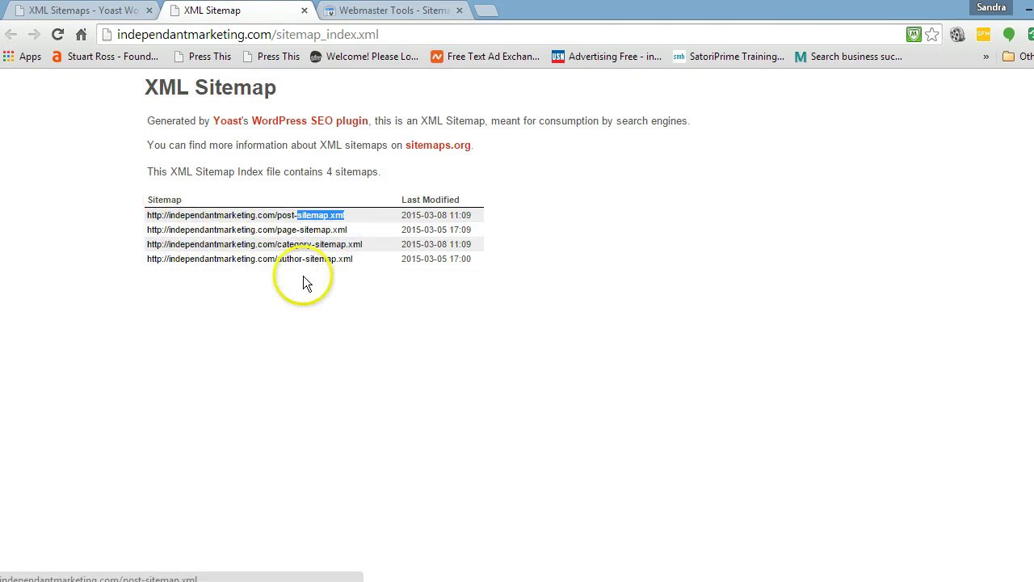
pyautogui.click(410, 11)
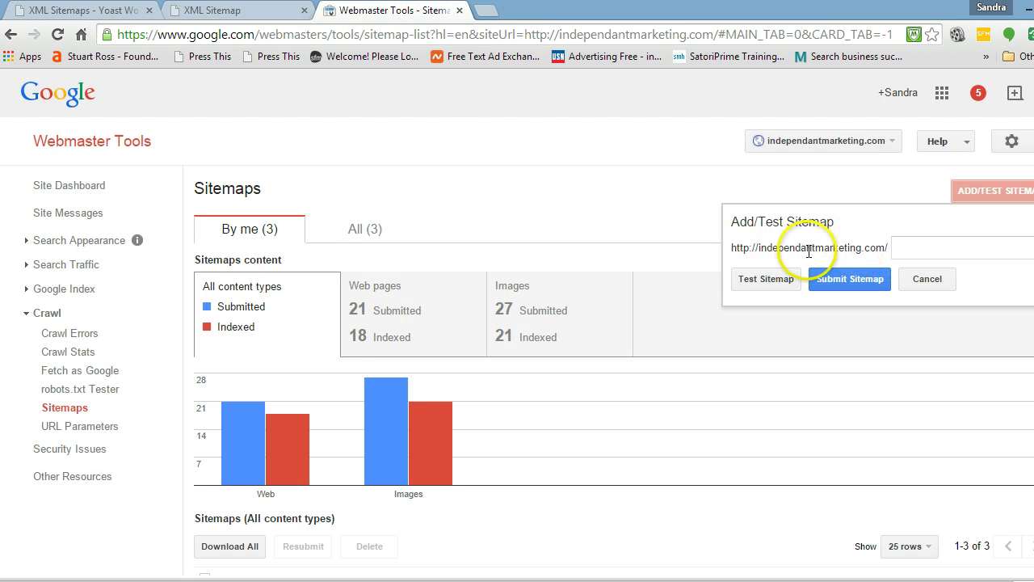
pyautogui.click(261, 11)
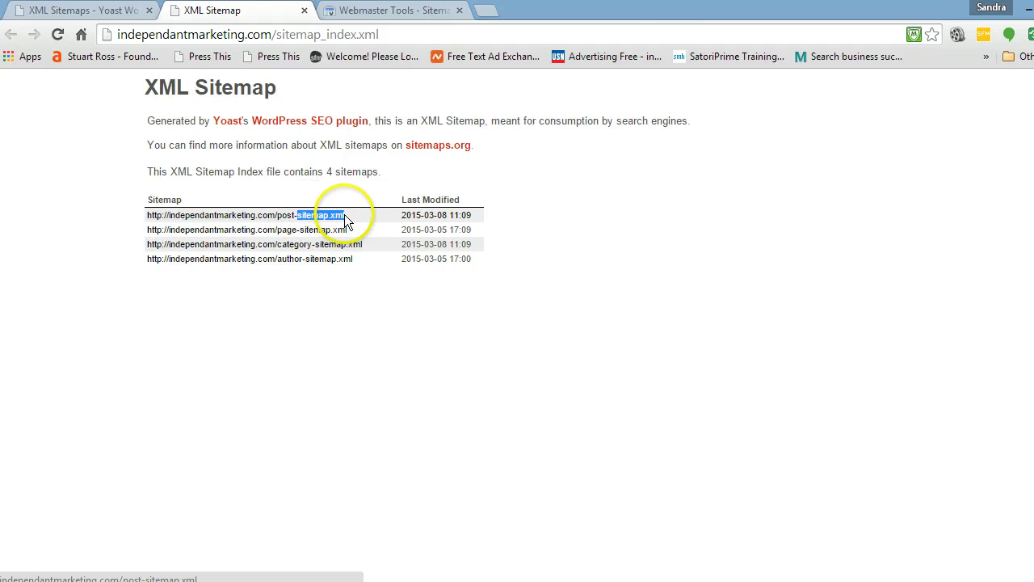
pyautogui.click(403, 11)
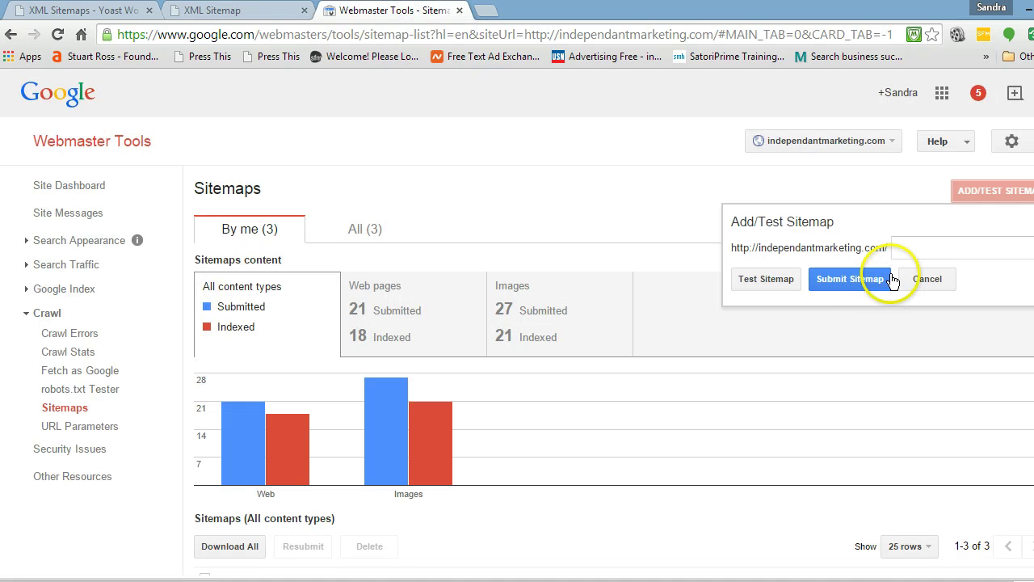
pyautogui.rightClick(894, 247)
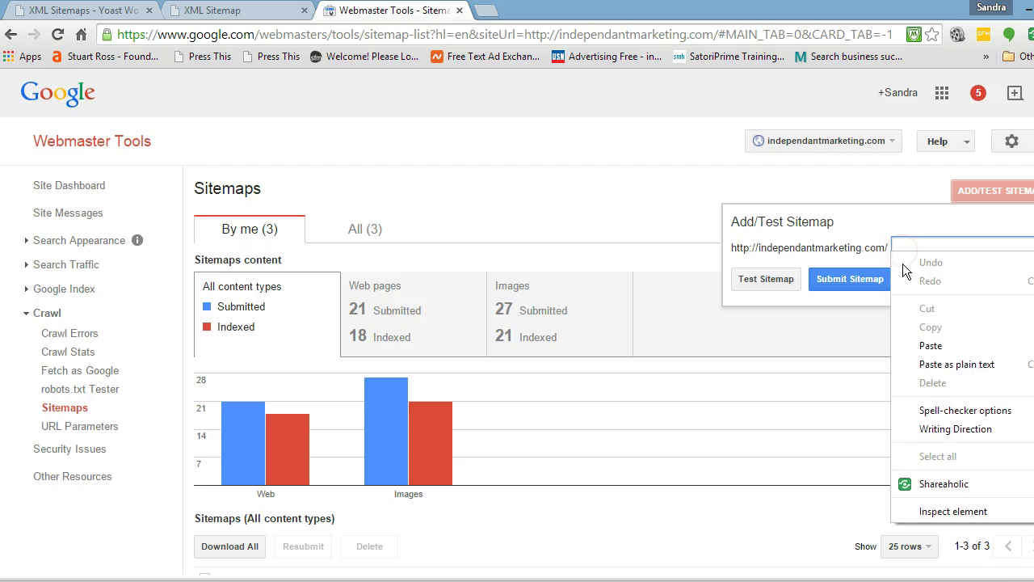
pyautogui.click(929, 345)
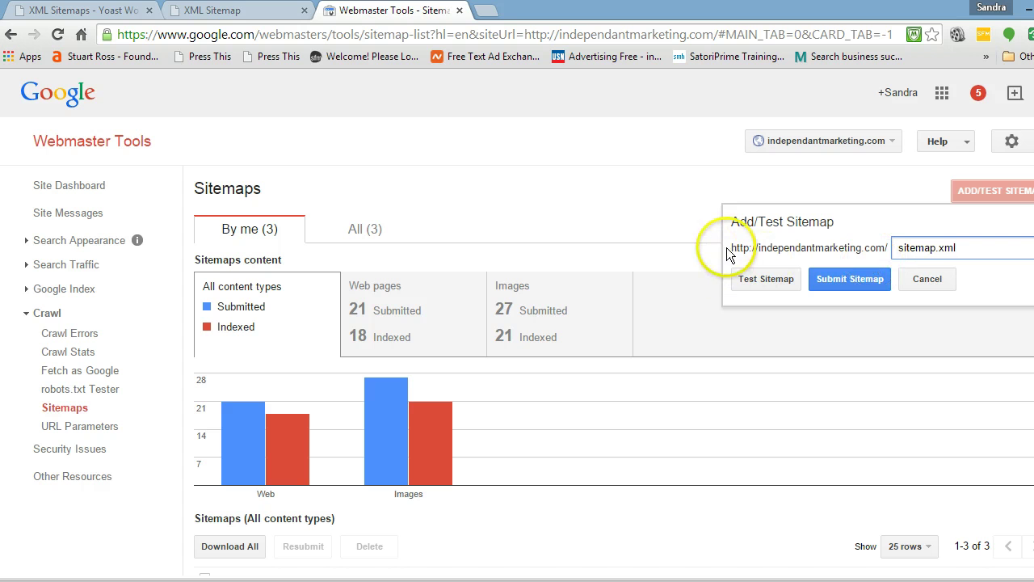
pyautogui.click(246, 16)
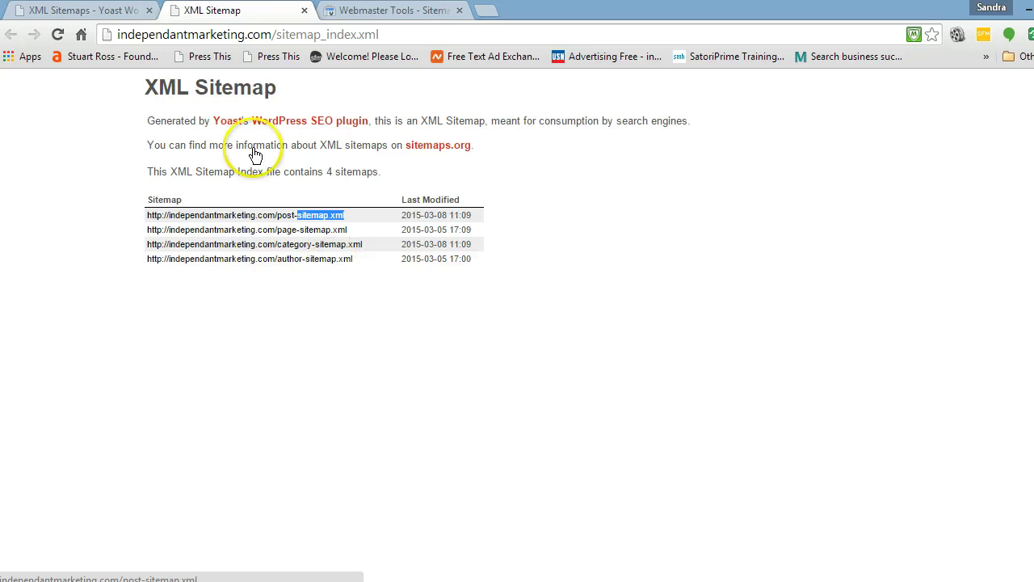
pyautogui.click(394, 11)
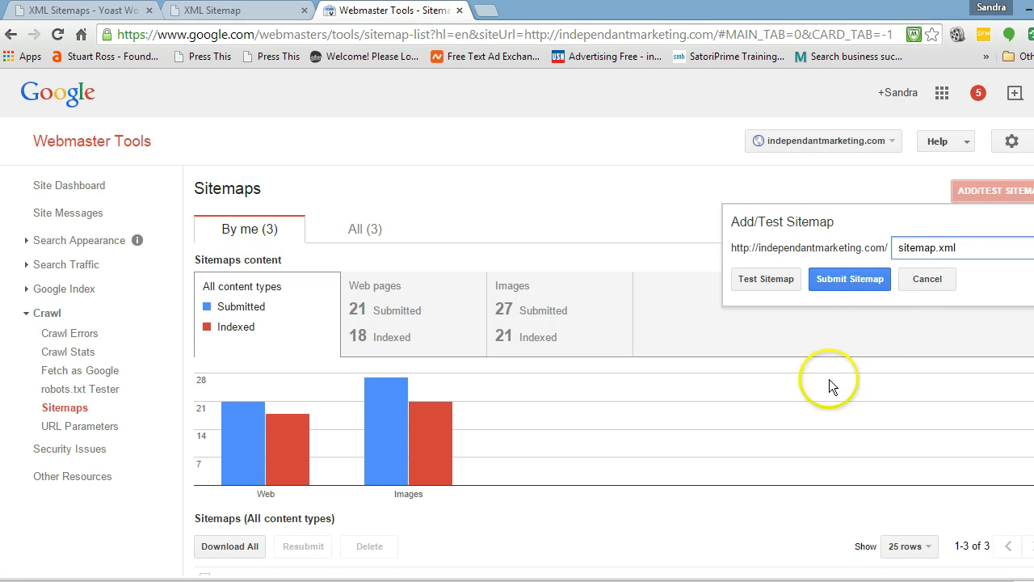
pyautogui.moveTo(401, 473)
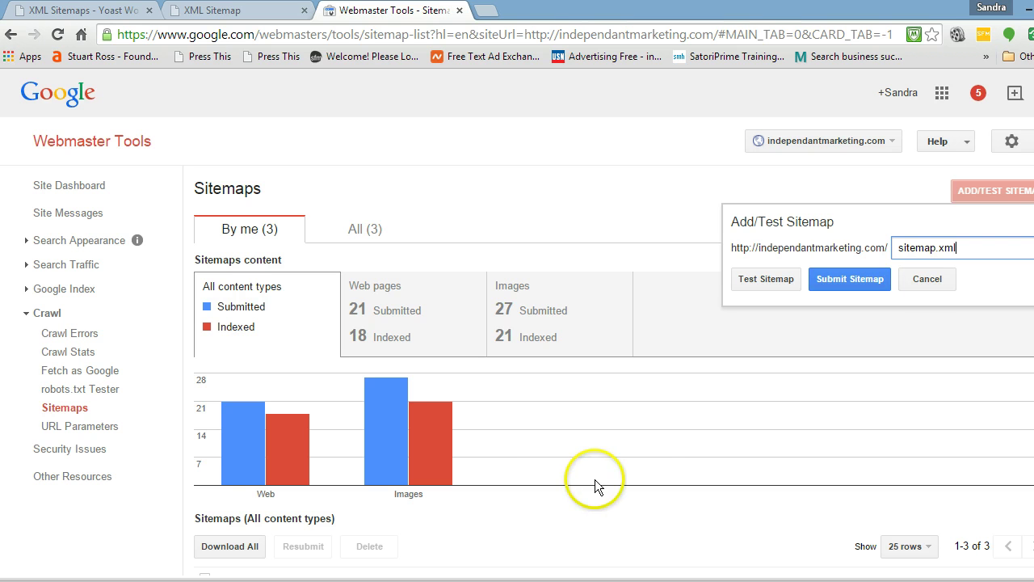
pyautogui.click(926, 280)
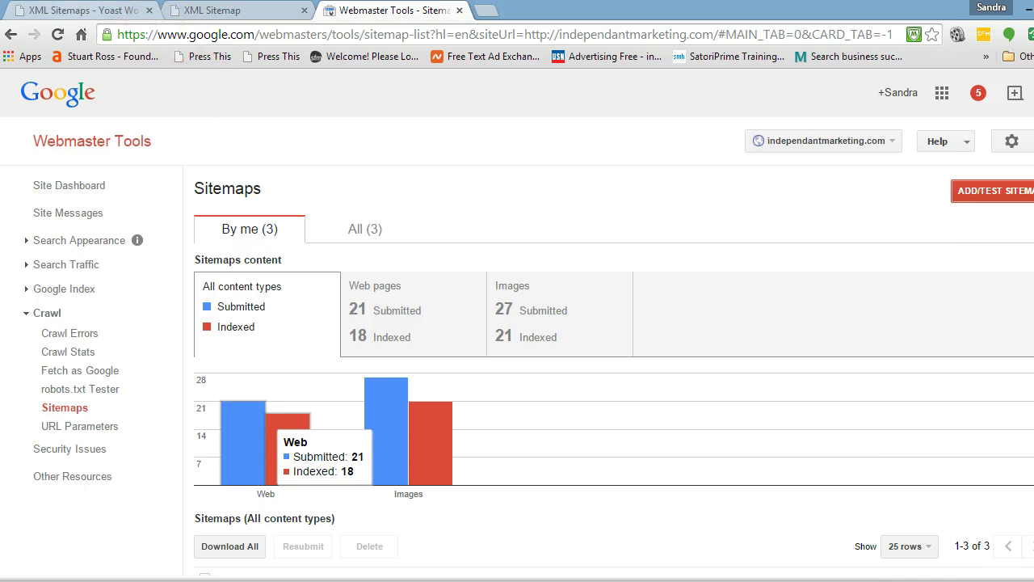
# Return to the site's WordPress admin and open a blank new page for editing.
pyautogui.click(89, 11)
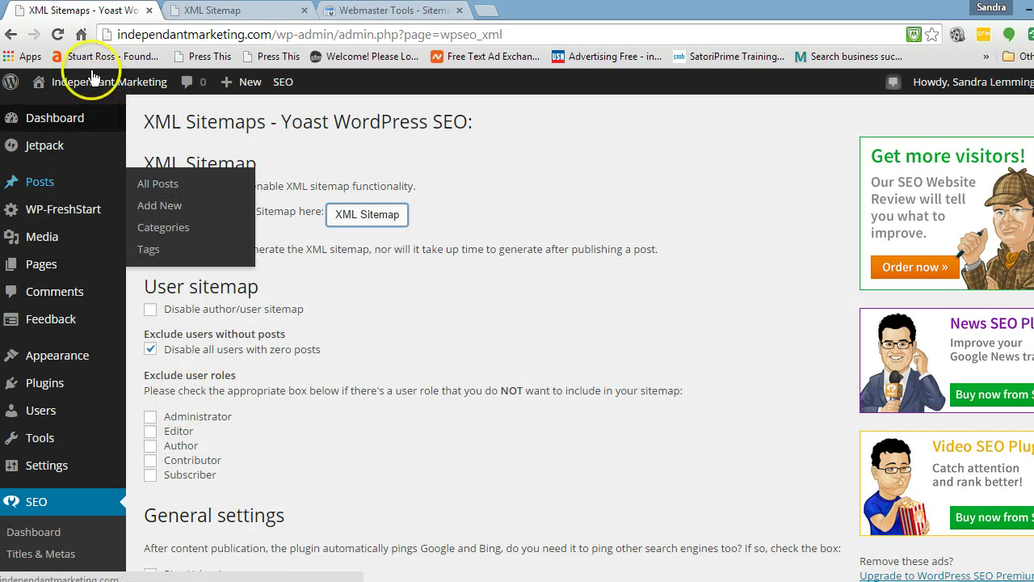
pyautogui.moveTo(89, 84)
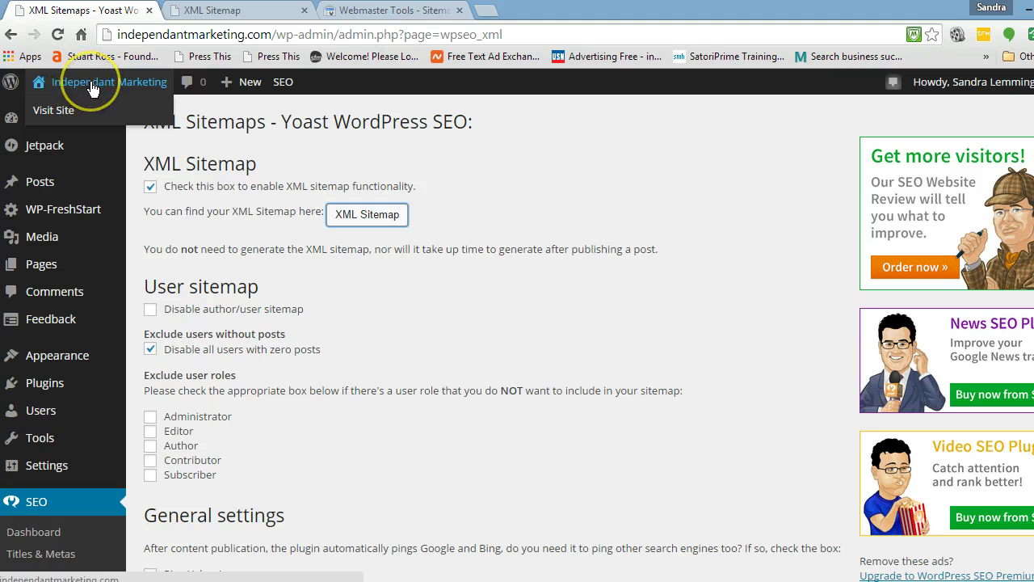
pyautogui.moveTo(18, 185)
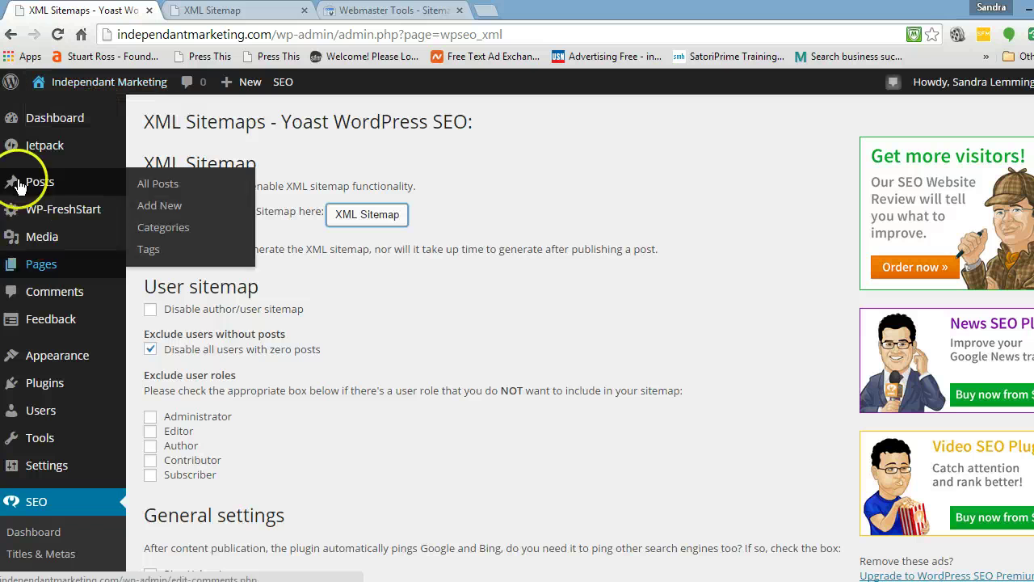
pyautogui.moveTo(50, 273)
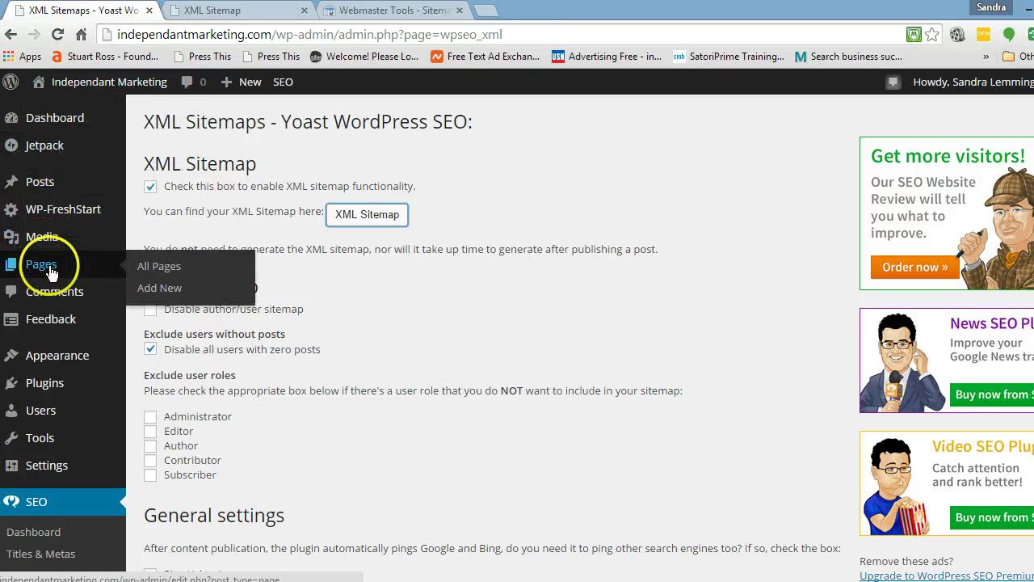
pyautogui.click(168, 290)
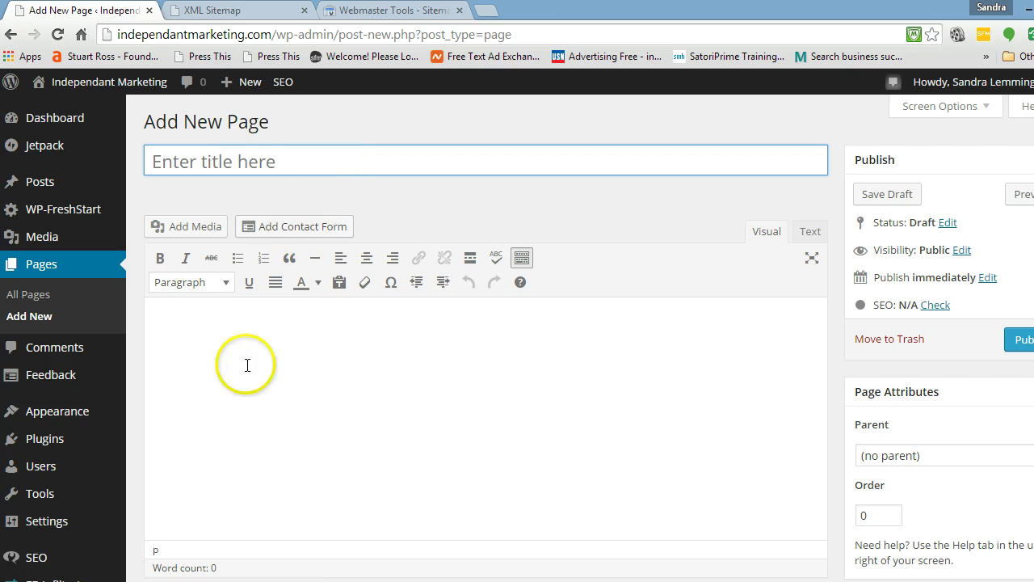
# Title the new page "Sitemap" and enter "Home" and "About" as separate paragraphs in its body.
pyautogui.click(266, 157)
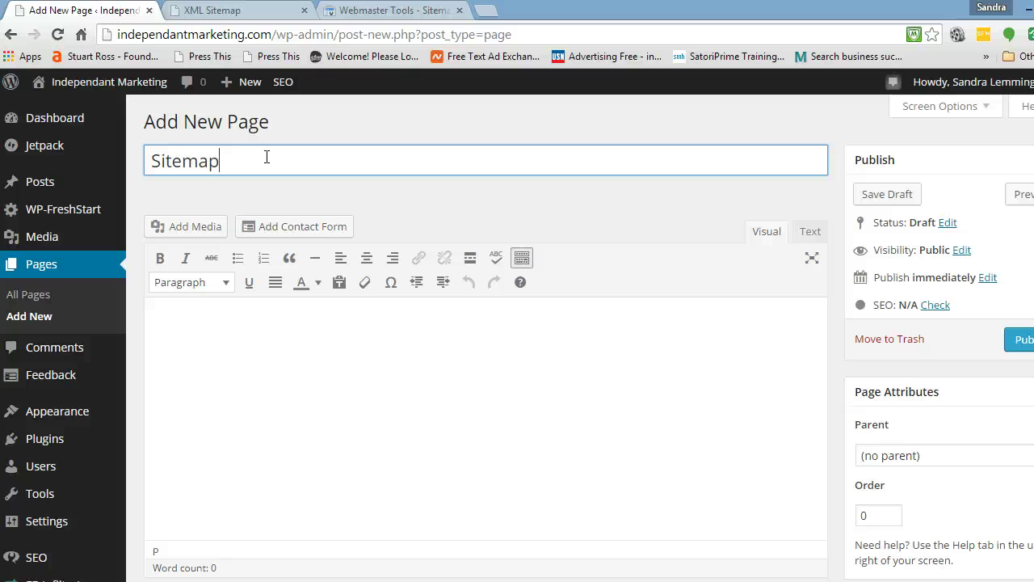
pyautogui.click(293, 411)
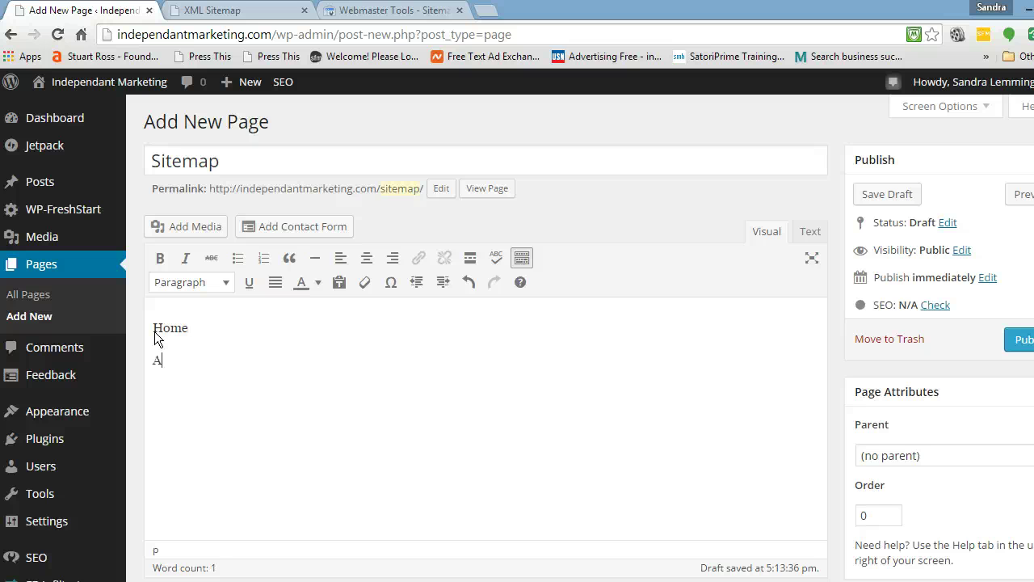
pyautogui.write('out')
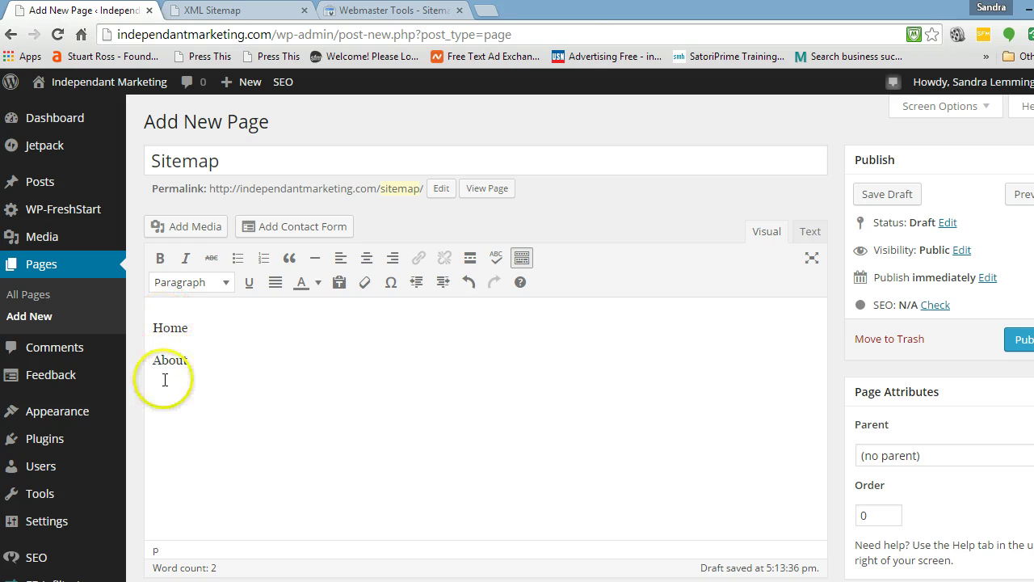
# Centre the "Home" and "About" lines in the page body.
pyautogui.click(194, 363)
pyautogui.moveTo(176, 347); pyautogui.dragTo(149, 324)
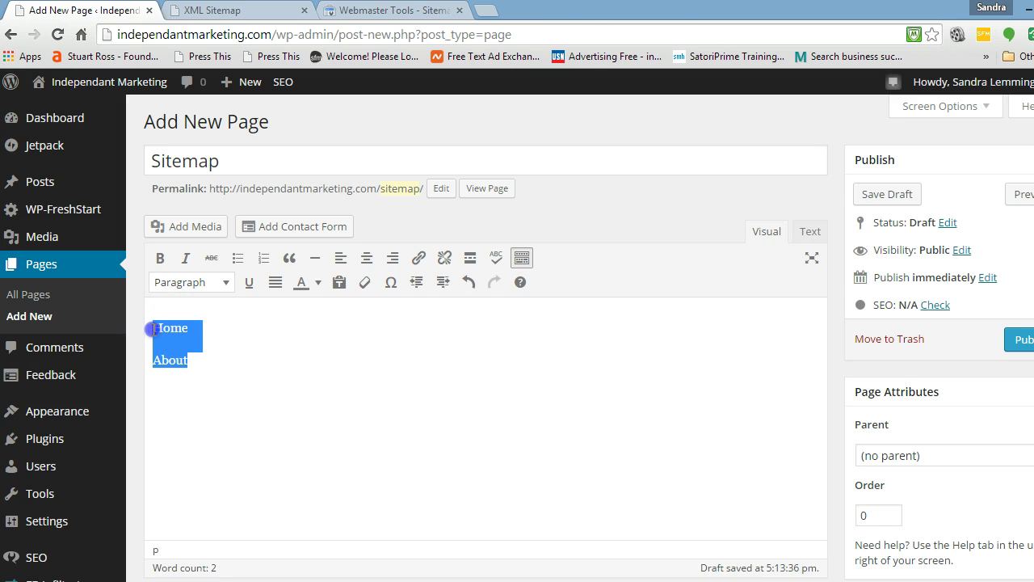
pyautogui.click(368, 258)
pyautogui.click(487, 450)
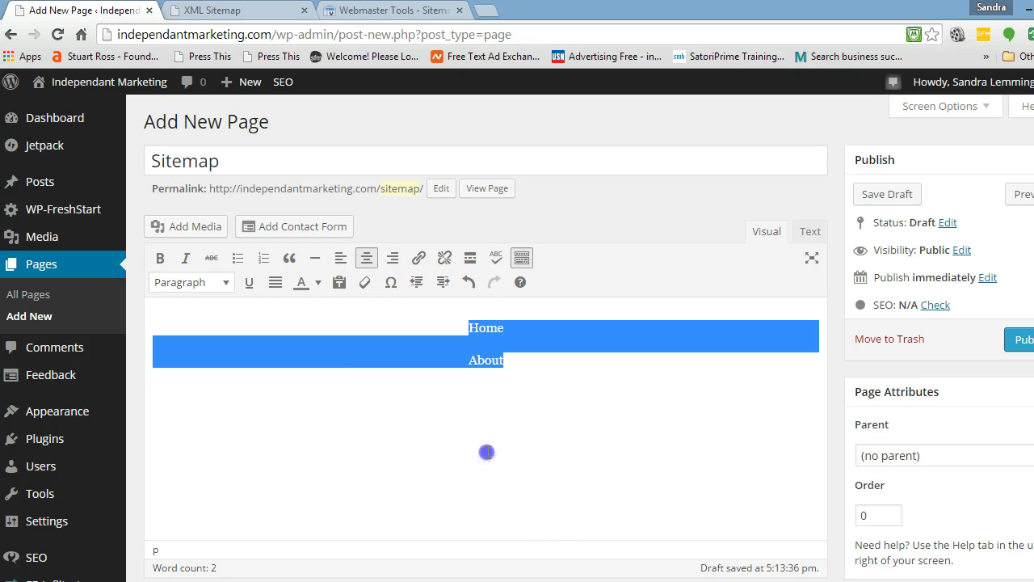
# Format the "Home" and "About" lines as Heading 1 and colour their text blue.
pyautogui.moveTo(506, 363); pyautogui.dragTo(469, 326)
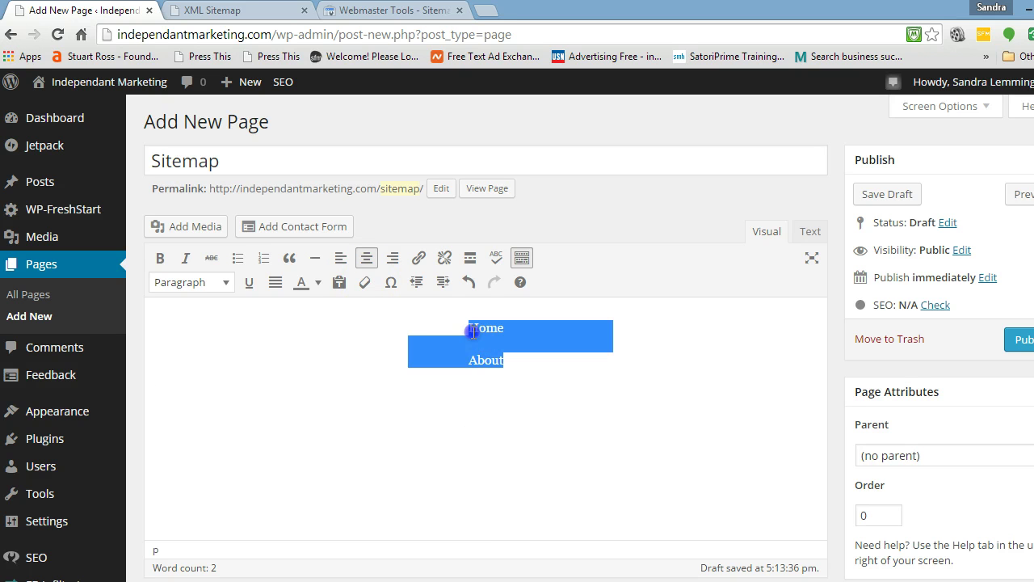
pyautogui.click(227, 282)
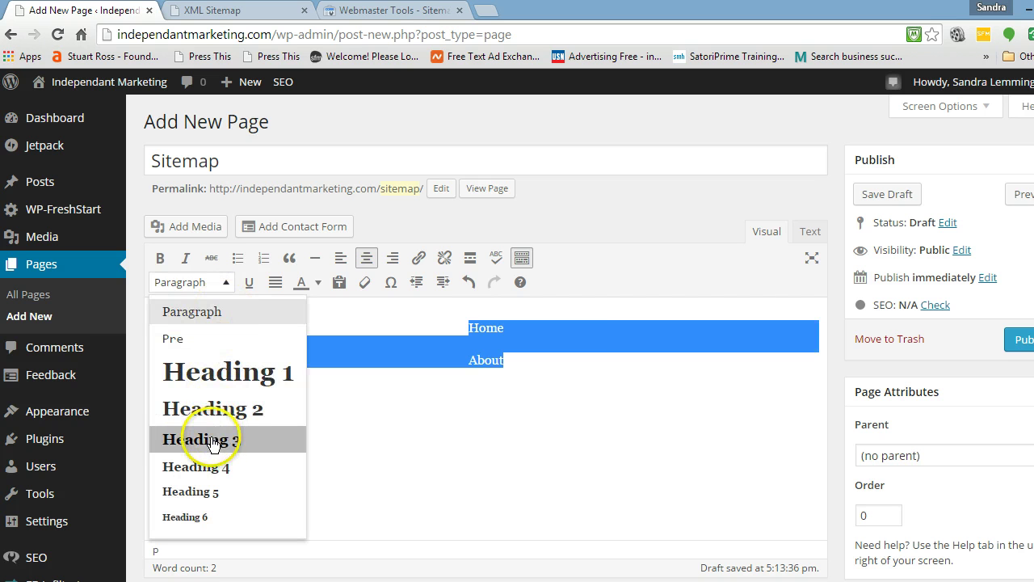
pyautogui.click(232, 370)
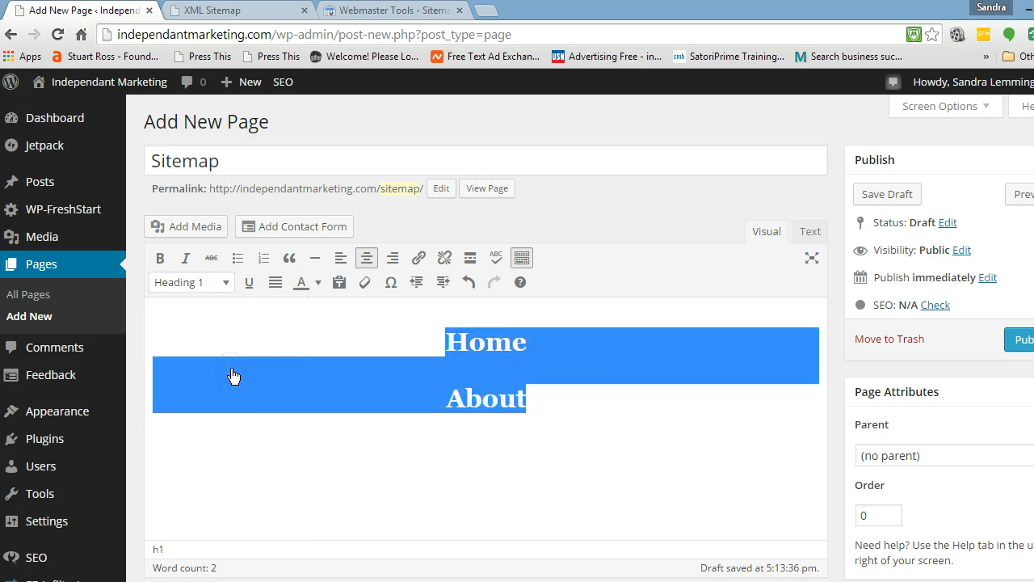
pyautogui.click(318, 284)
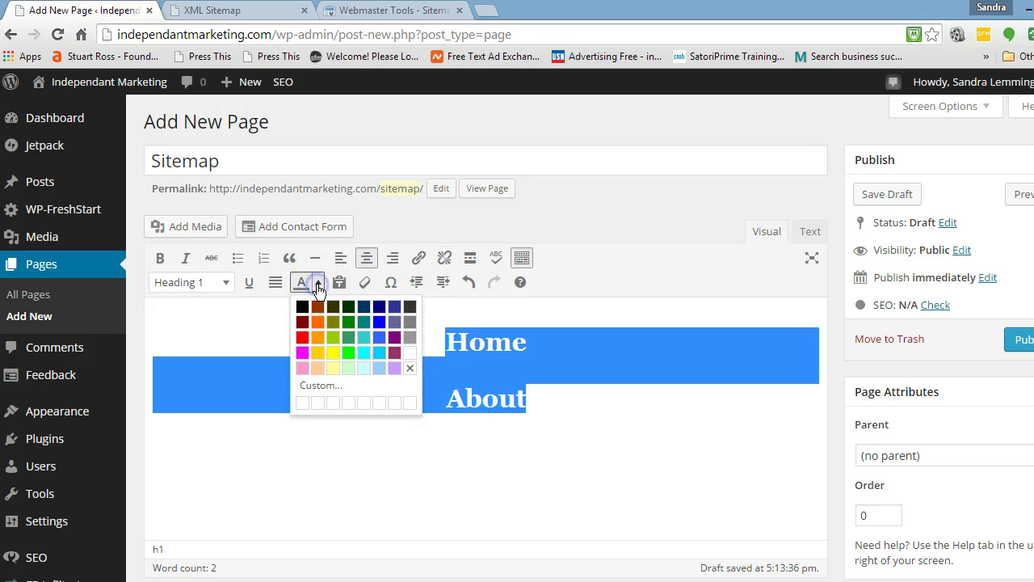
pyautogui.click(379, 326)
pyautogui.click(495, 463)
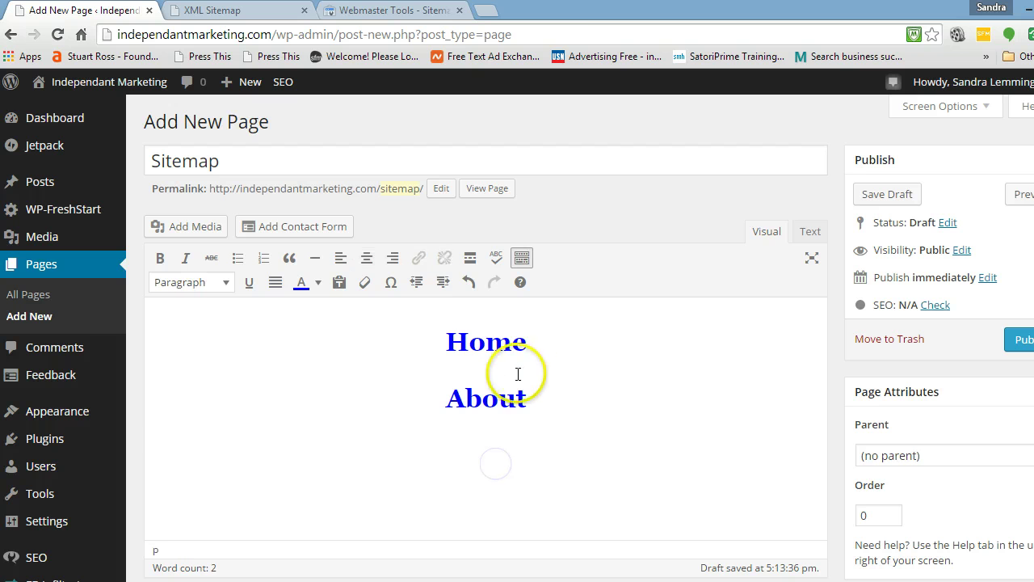
# Select the "Home" heading in the page body and open the live site's home page in a new browser tab.
pyautogui.moveTo(526, 342); pyautogui.dragTo(438, 342)
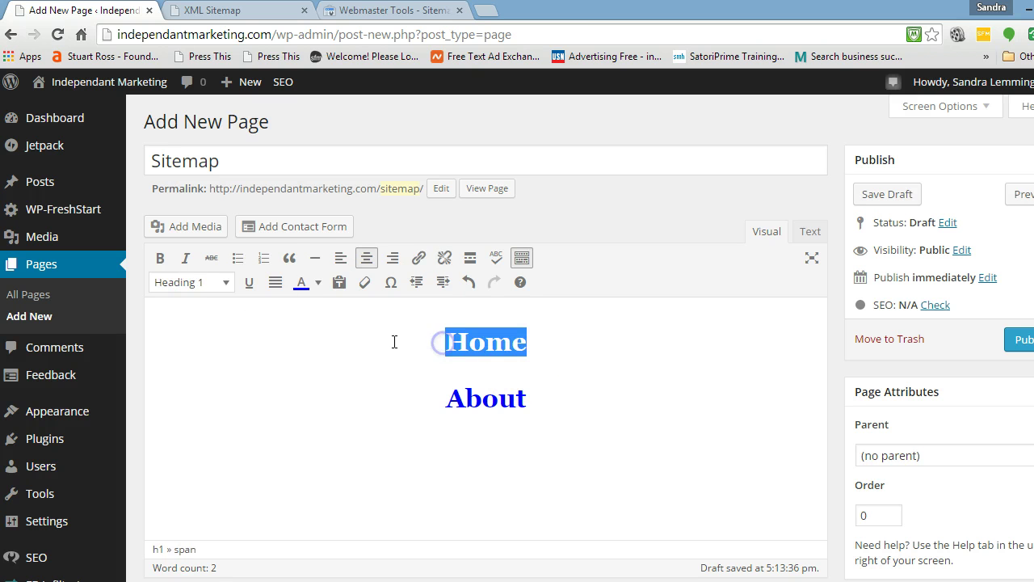
pyautogui.click(419, 259)
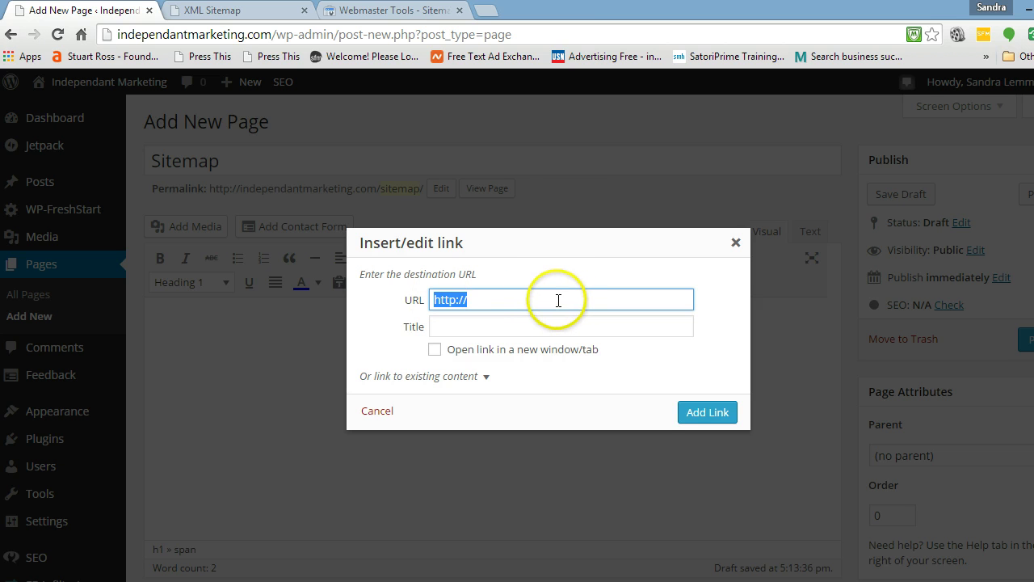
pyautogui.click(735, 243)
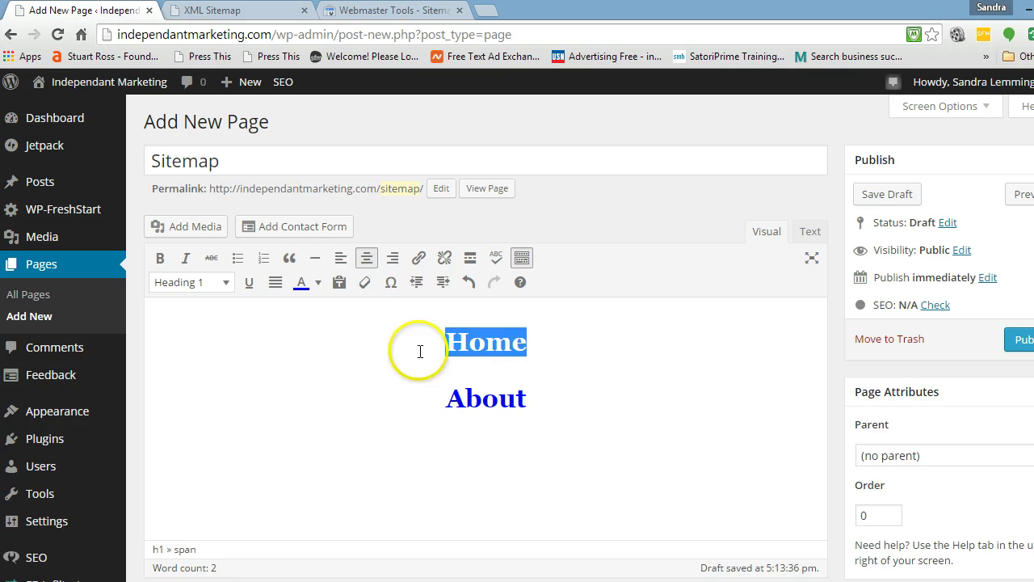
pyautogui.moveTo(57, 128)
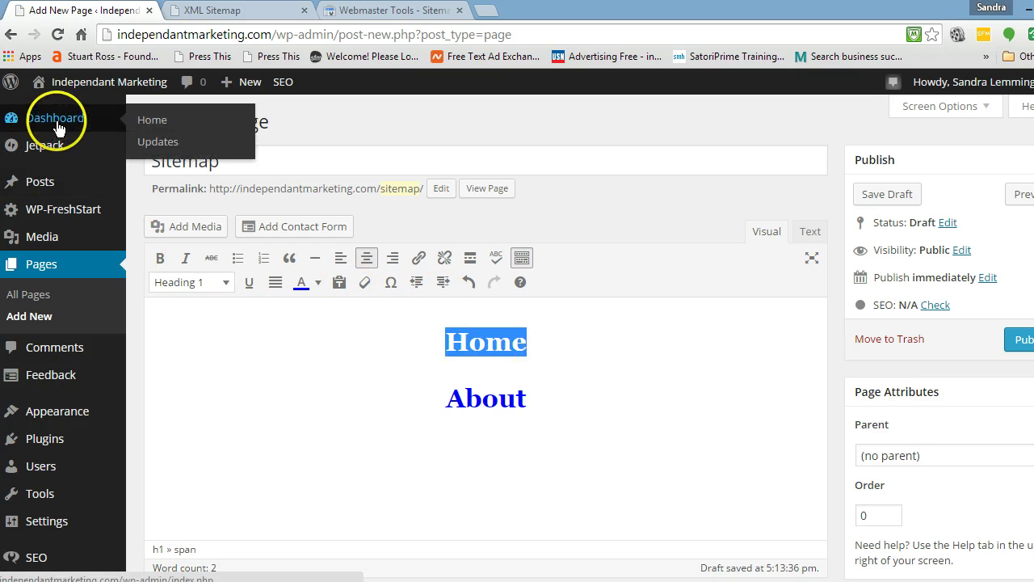
pyautogui.moveTo(60, 81)
pyautogui.rightClick(50, 109)
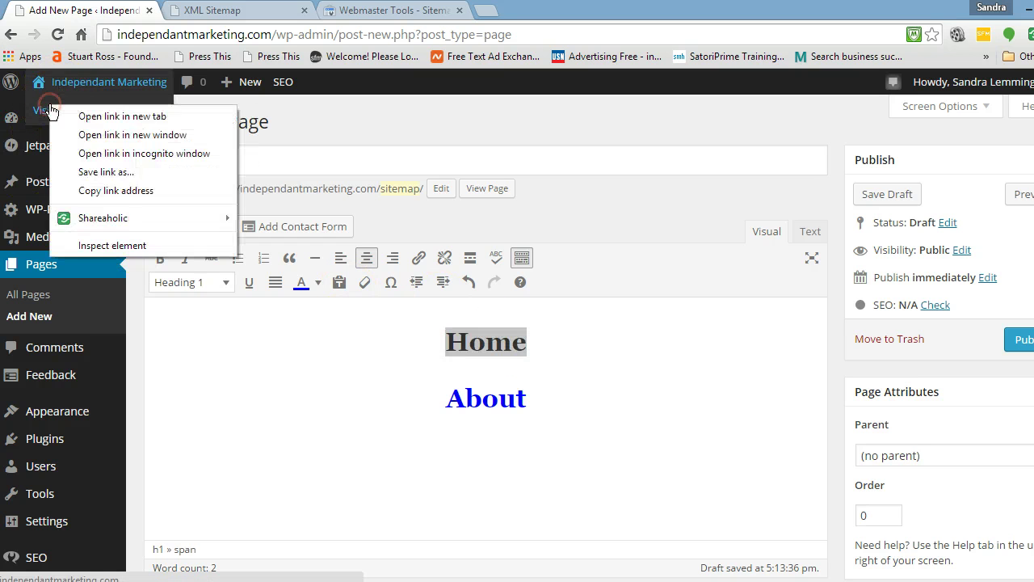
pyautogui.click(133, 116)
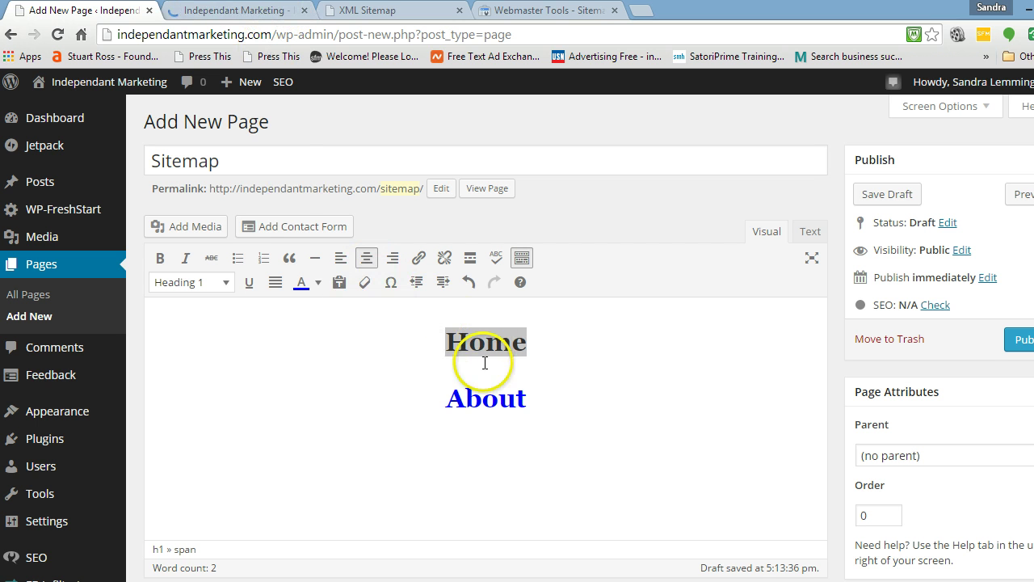
# Copy the home page's web address from its browser tab and return to the Sitemap page editor.
pyautogui.click(421, 260)
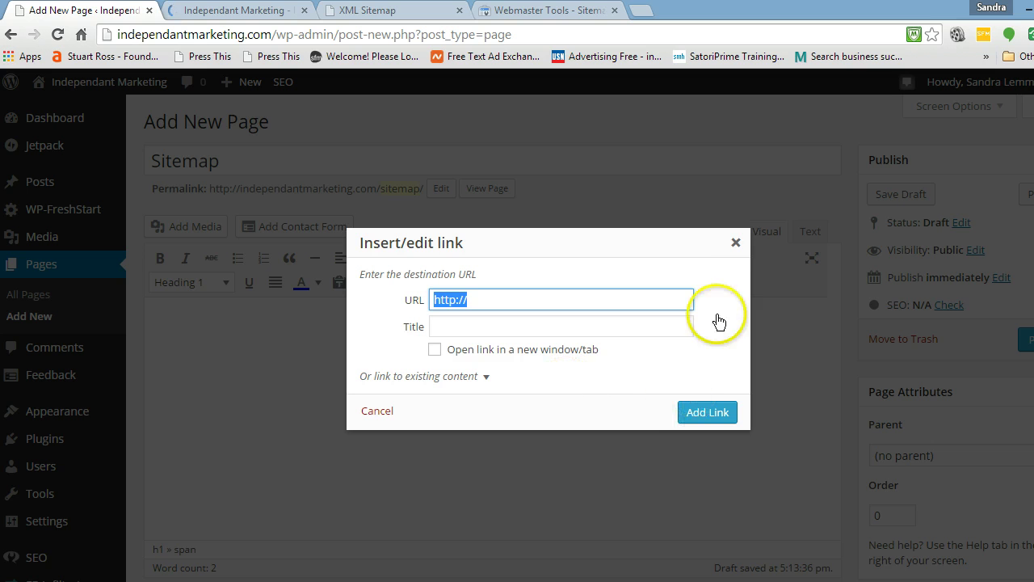
pyautogui.click(736, 242)
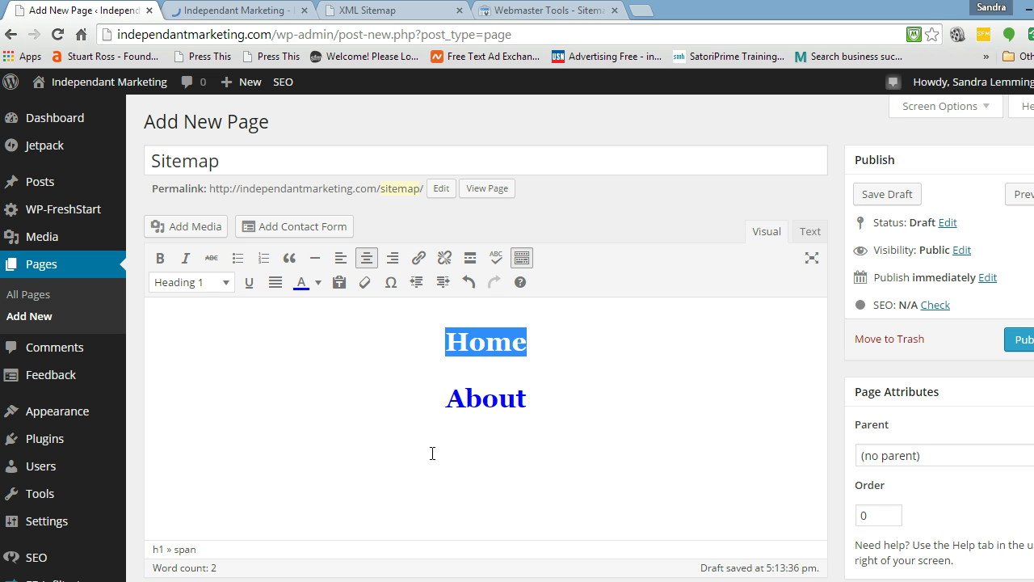
pyautogui.click(270, 12)
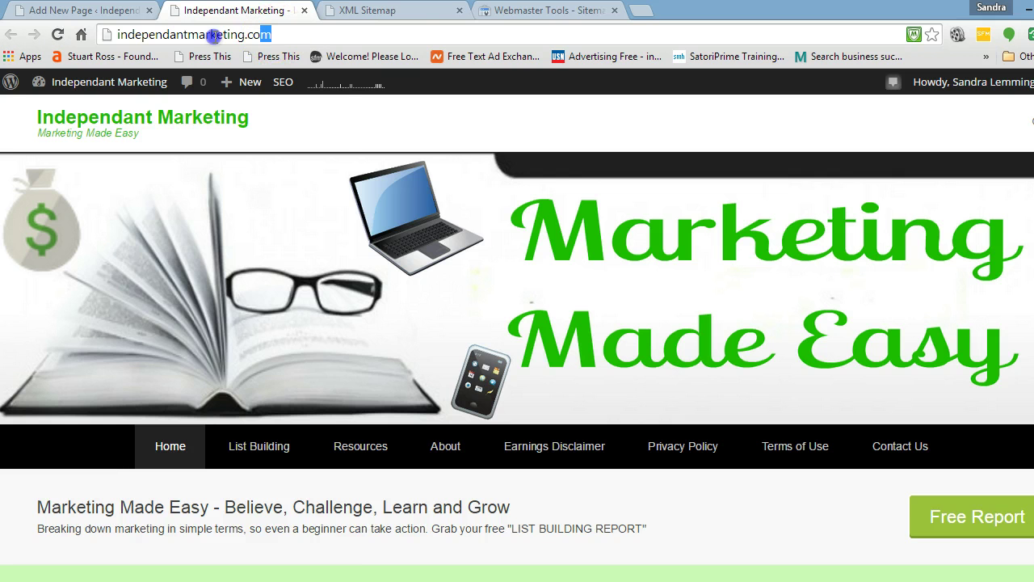
pyautogui.click(214, 34)
pyautogui.rightClick(215, 34)
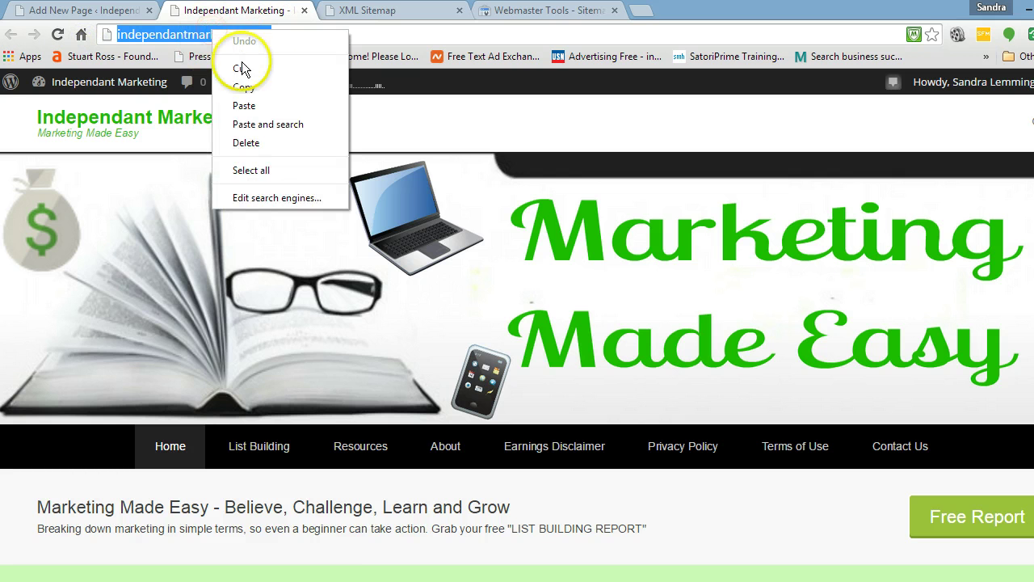
pyautogui.click(249, 85)
pyautogui.click(97, 10)
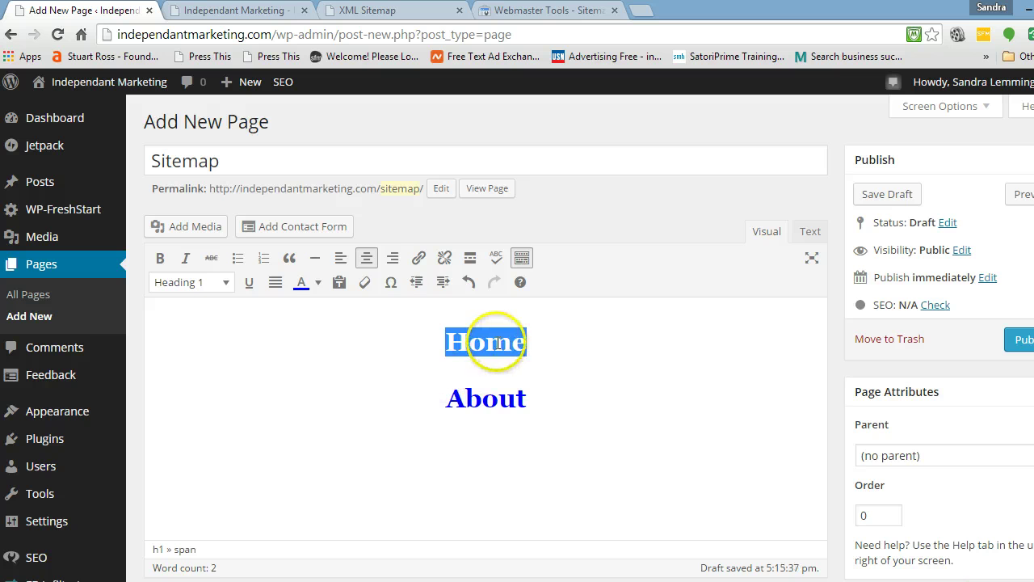
pyautogui.click(418, 257)
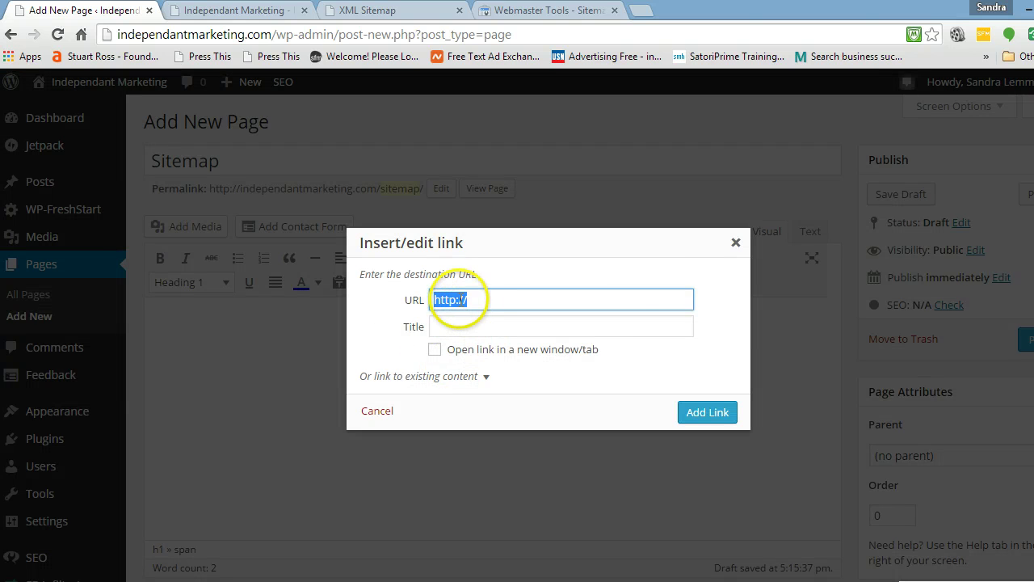
pyautogui.rightClick(453, 298)
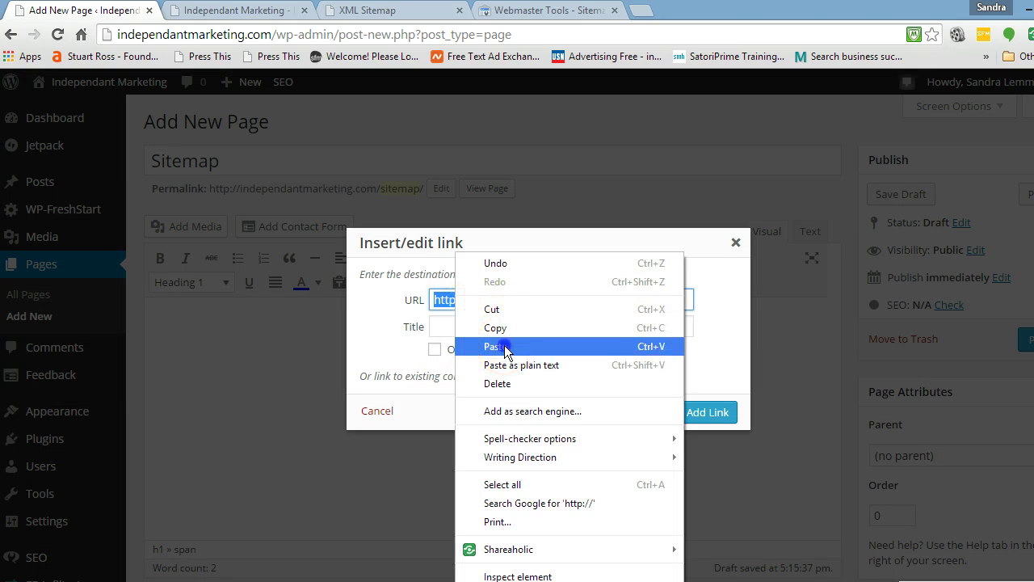
pyautogui.click(496, 346)
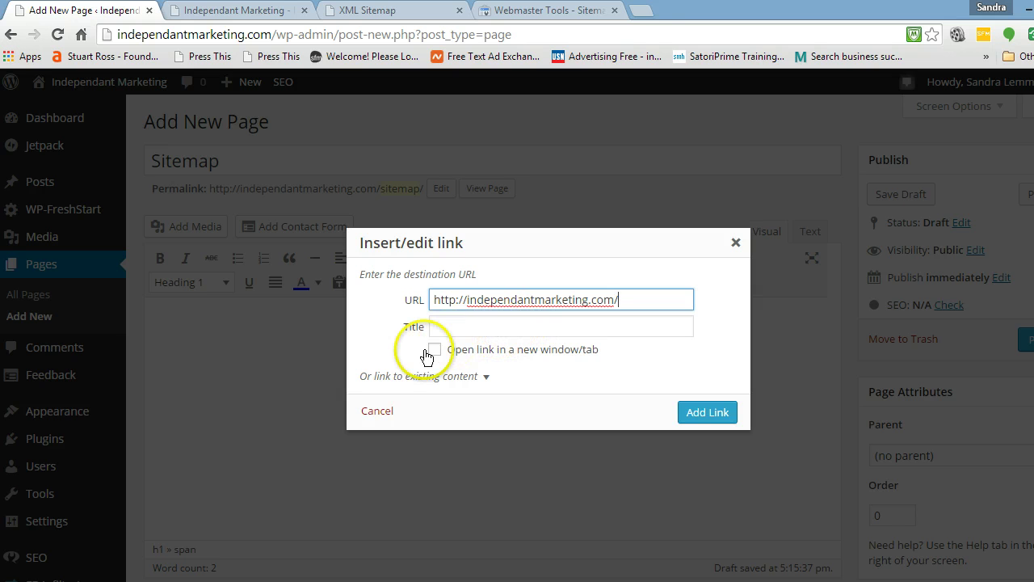
pyautogui.click(711, 413)
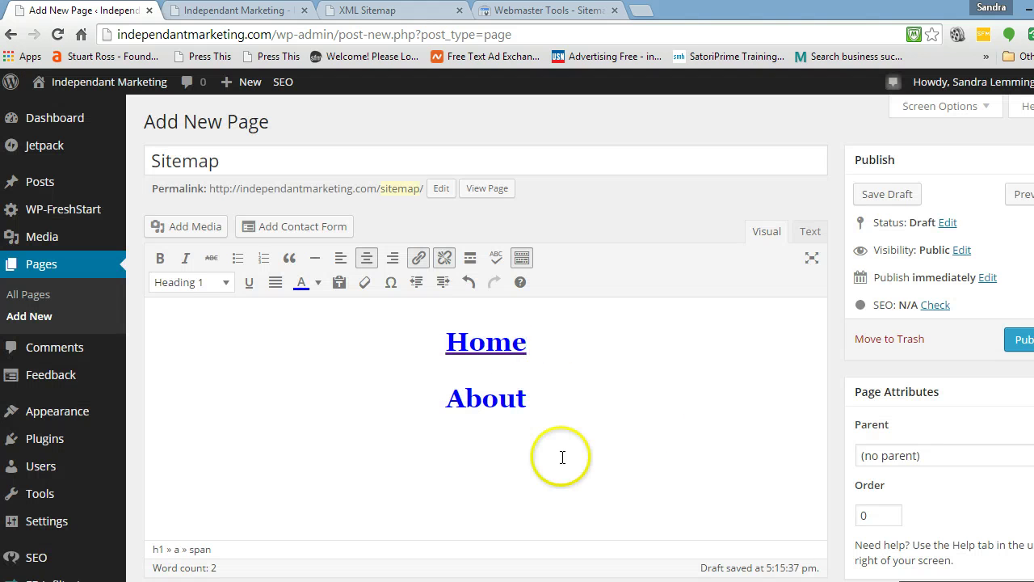
pyautogui.click(477, 346)
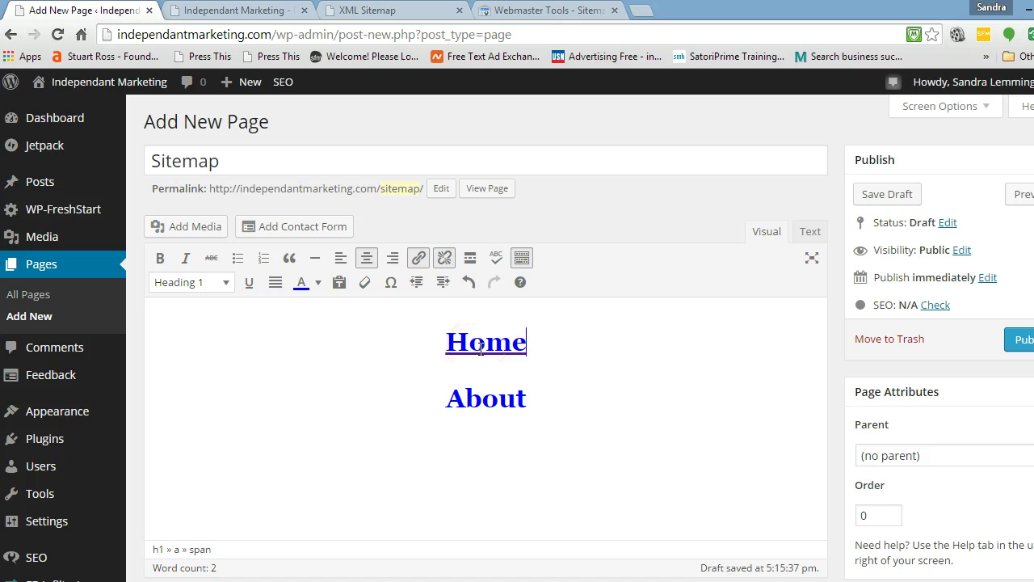
pyautogui.click(298, 469)
pyautogui.click(286, 496)
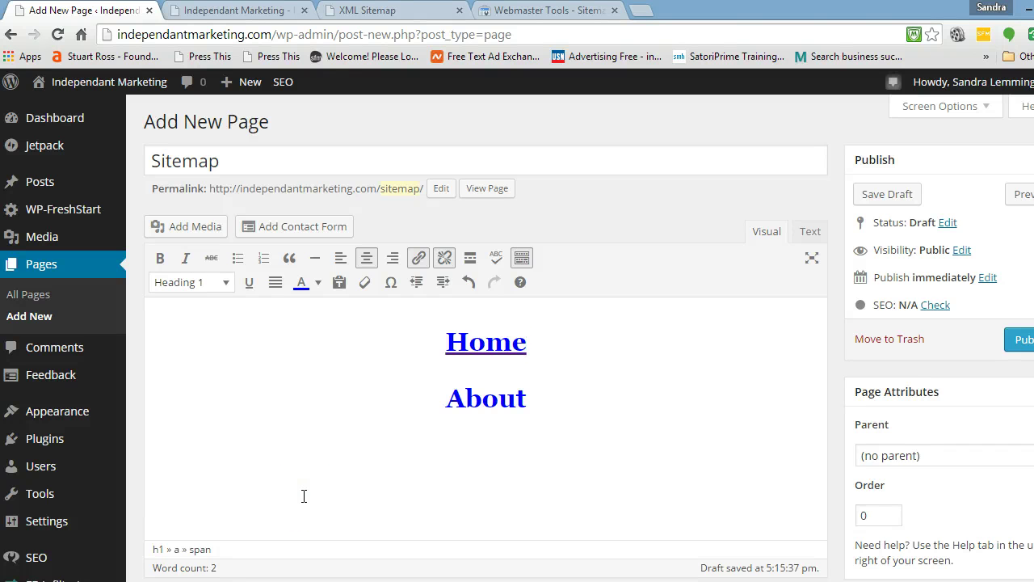